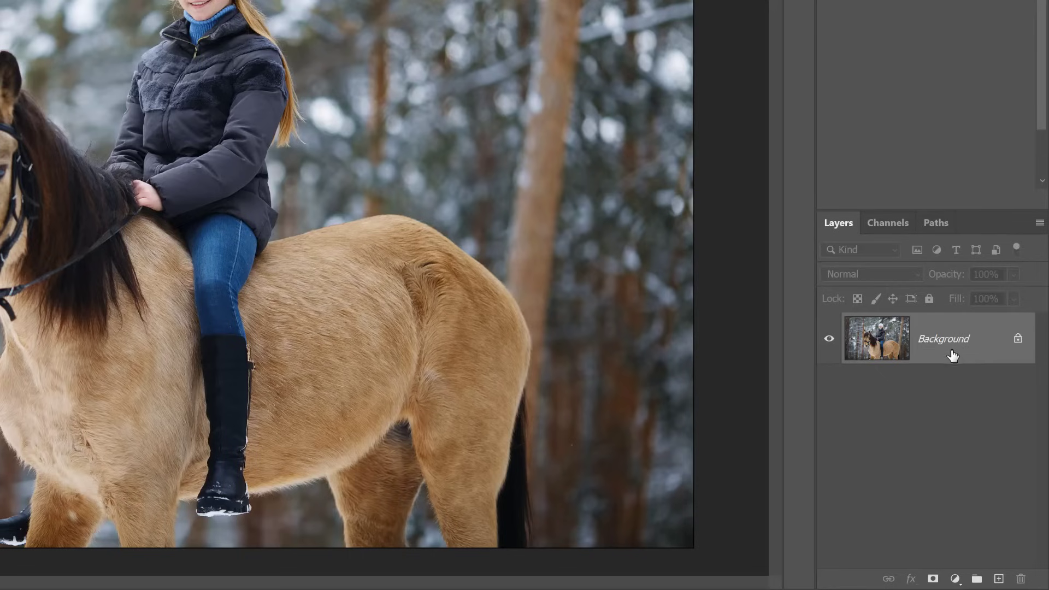
# Add a new empty layer above the Background and rename it 'Snow'
pyautogui.click(1000, 581)
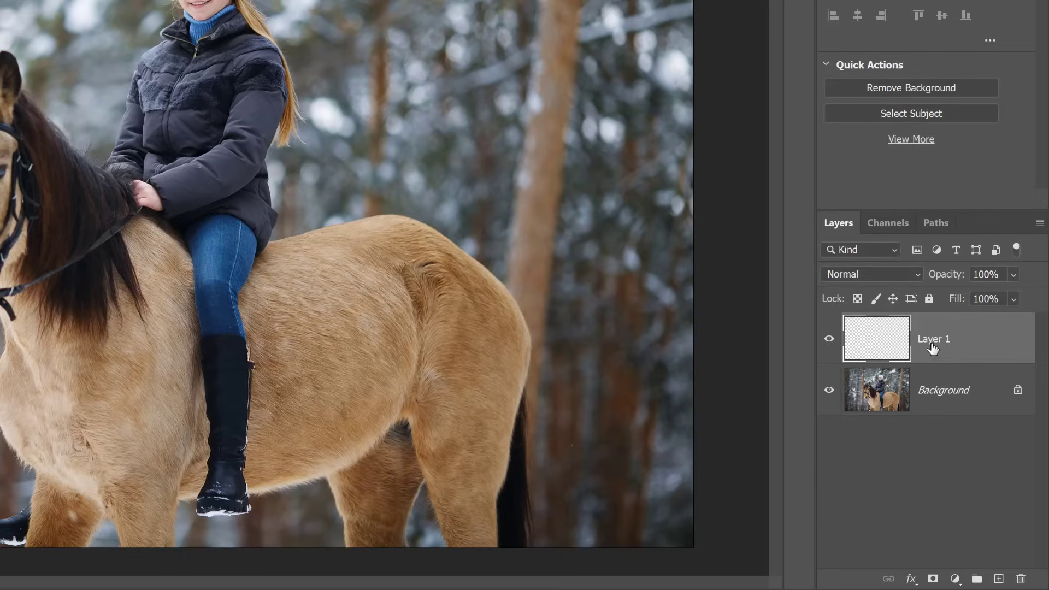
pyautogui.doubleClick(934, 339)
pyautogui.write('Snow')
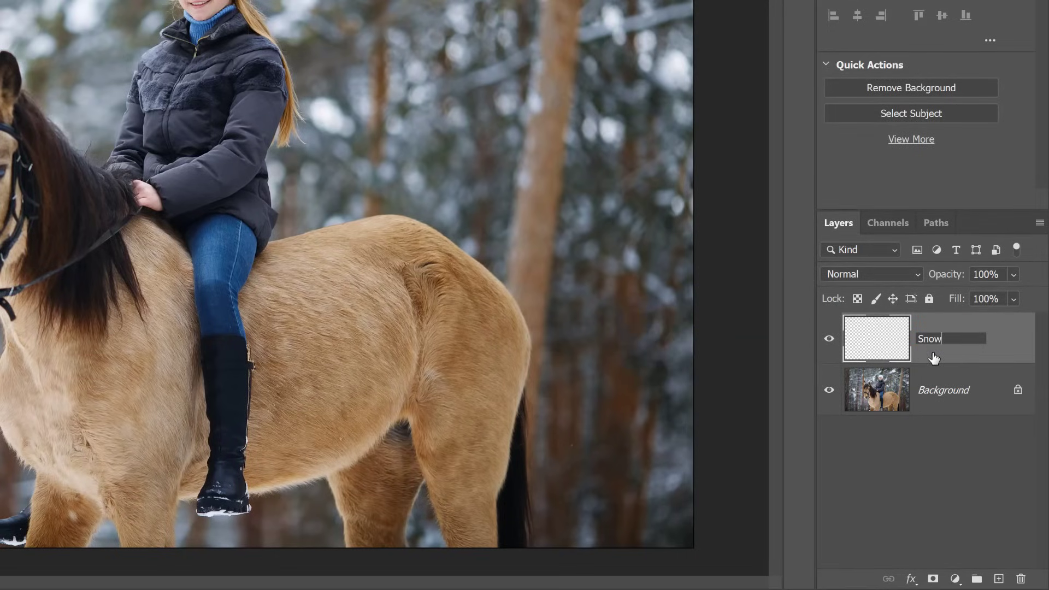
pyautogui.press('Return')
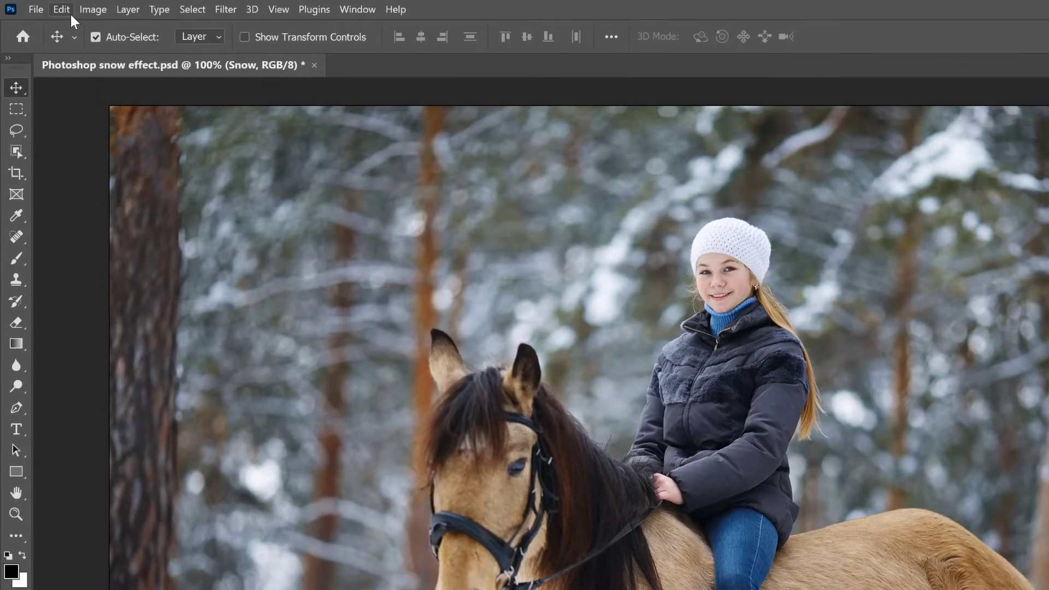
# Fill the Snow layer with solid black using Edit > Fill
pyautogui.click(70, 12)
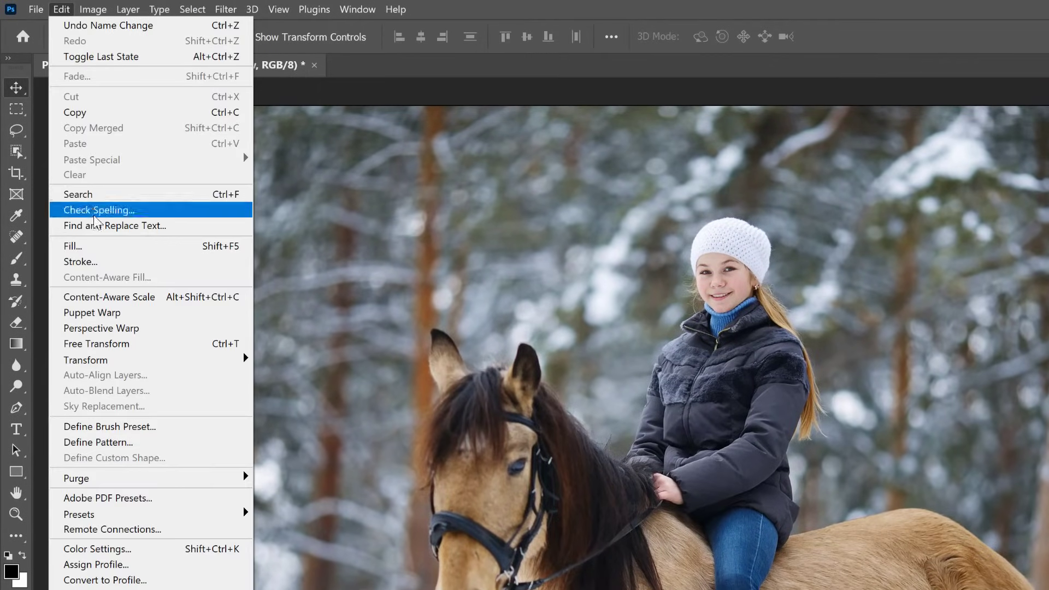
pyautogui.click(101, 247)
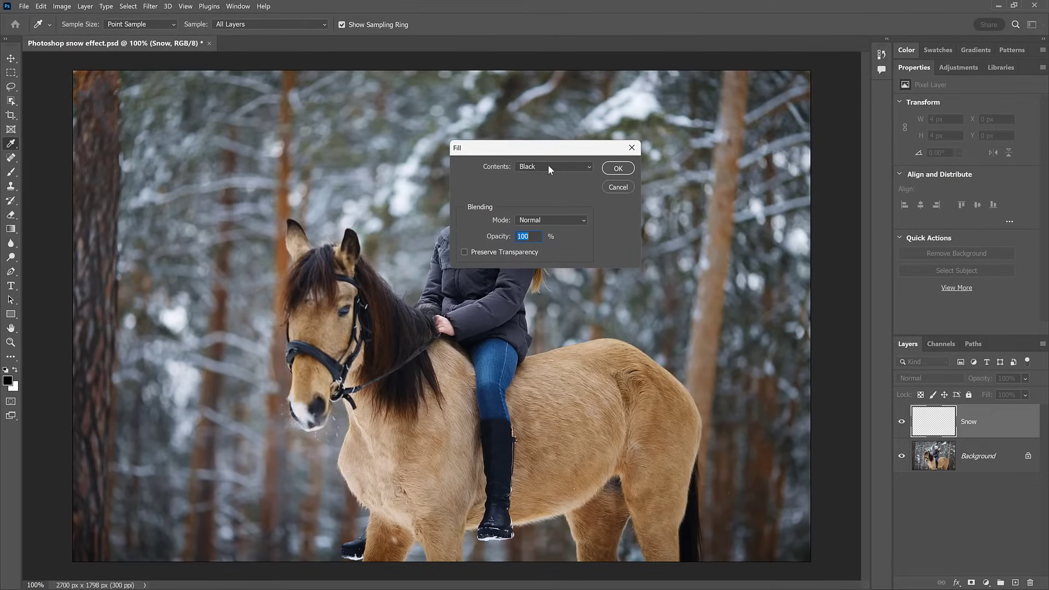
pyautogui.click(548, 167)
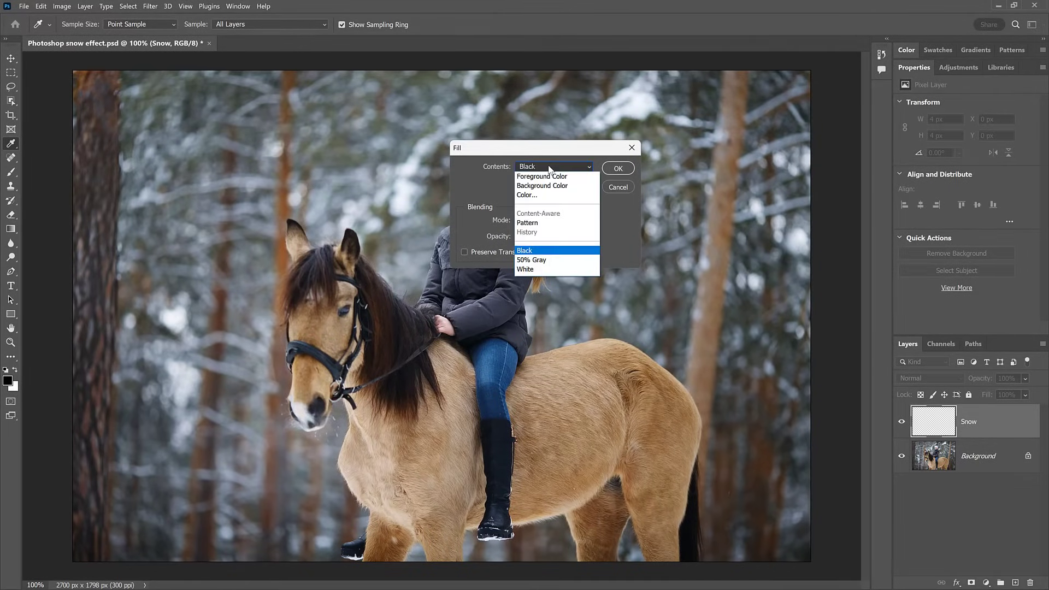
pyautogui.click(543, 252)
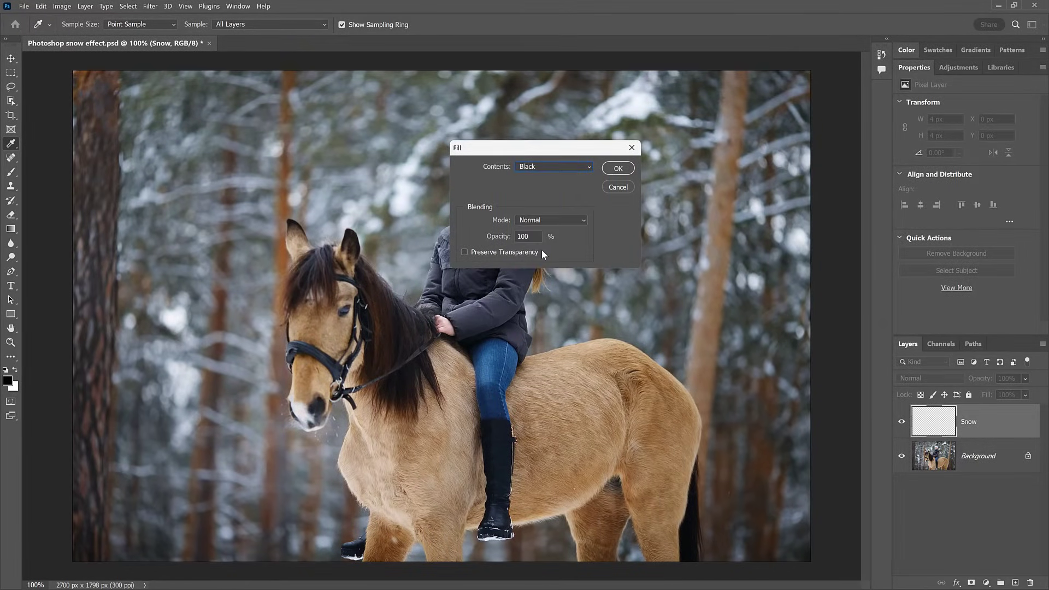
pyautogui.click(619, 167)
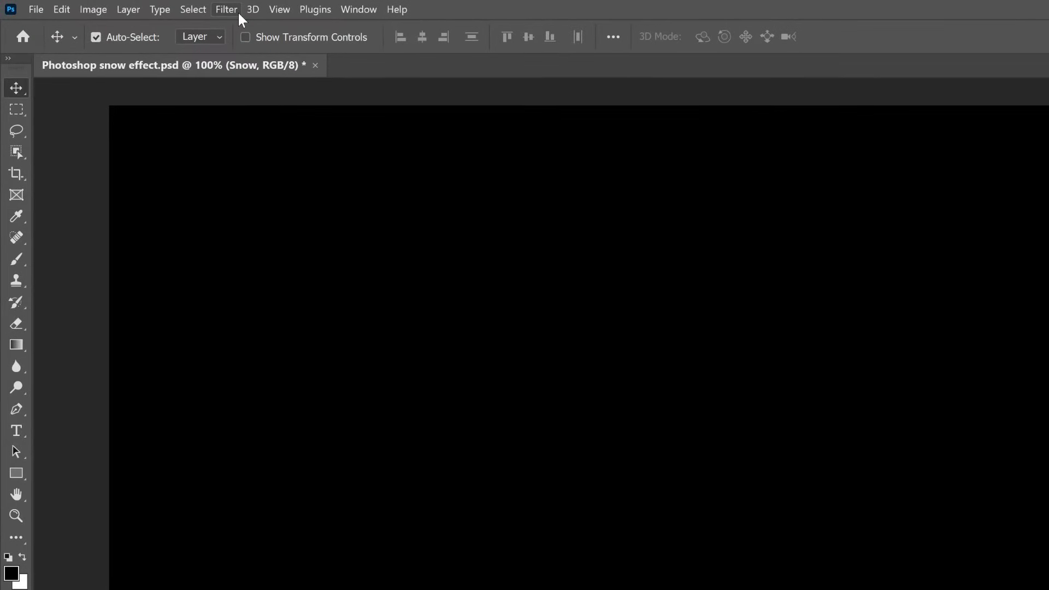
# Add 25% Gaussian monochromatic noise to the black Snow layer
pyautogui.click(228, 10)
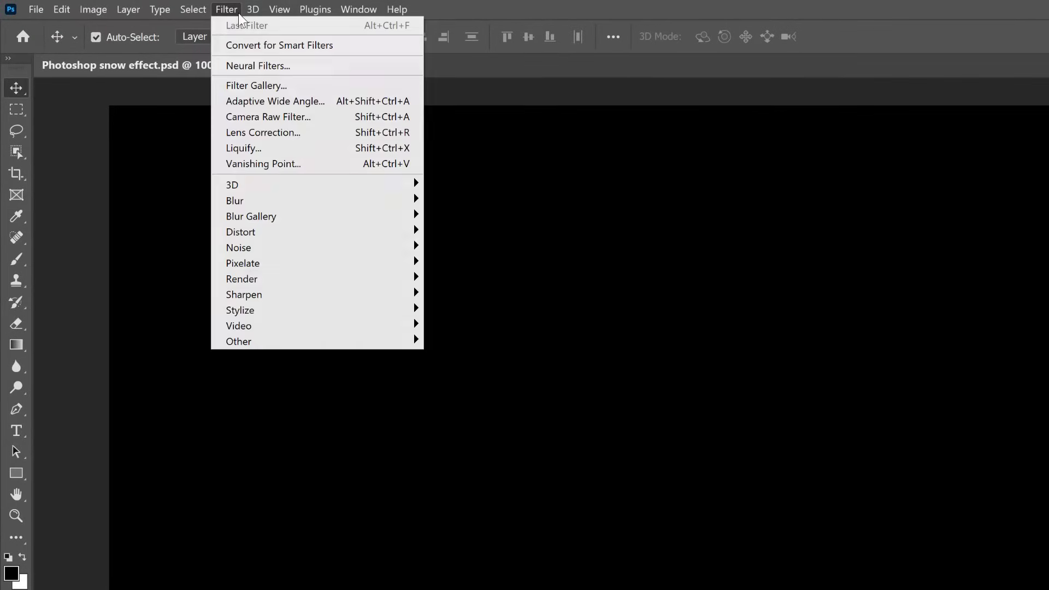
pyautogui.moveTo(239, 248)
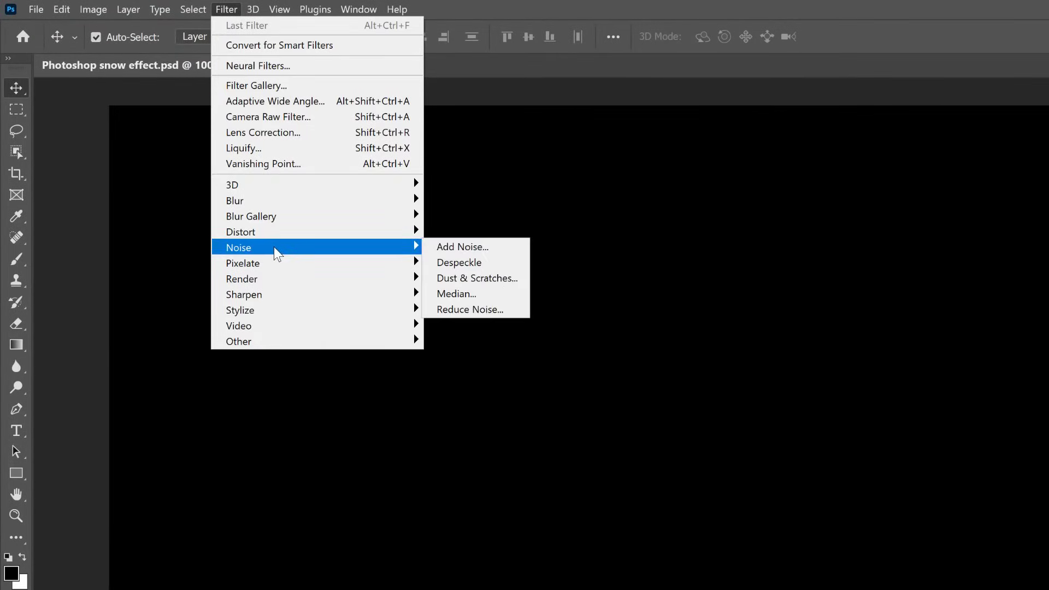
pyautogui.click(504, 250)
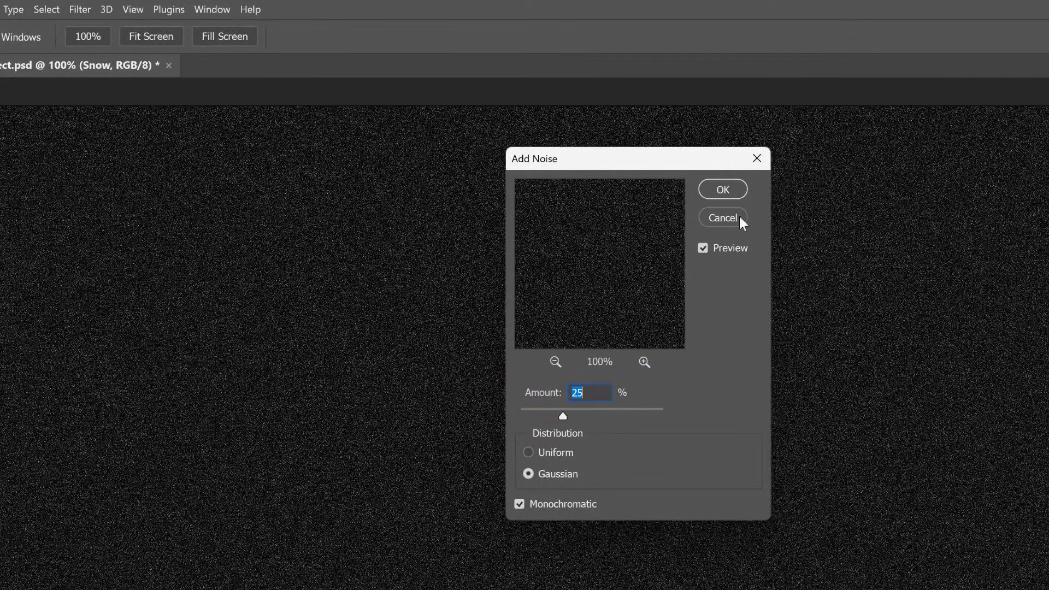
pyautogui.click(737, 190)
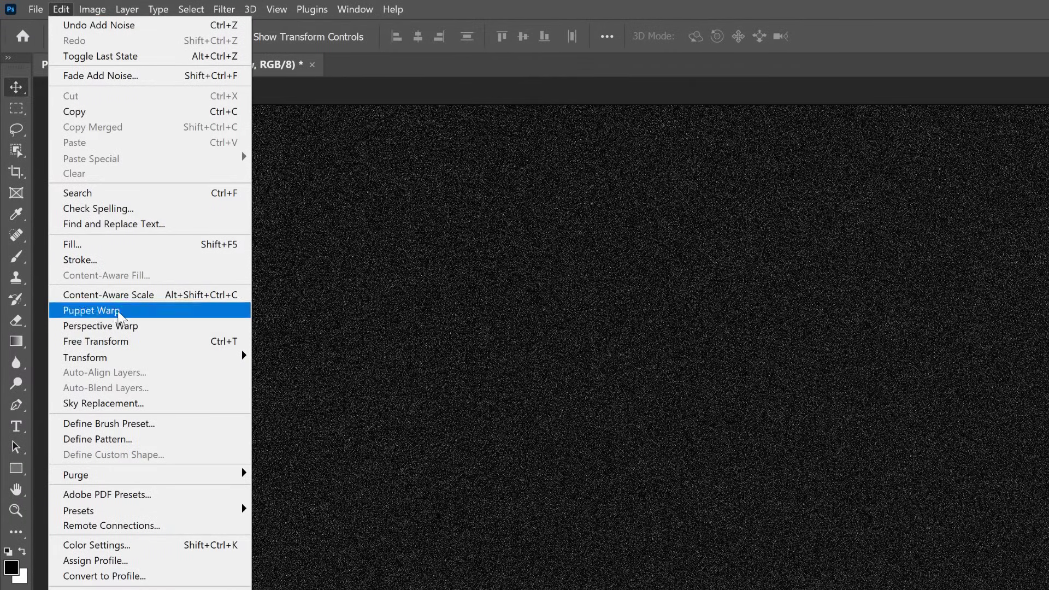
pyautogui.moveTo(86, 358)
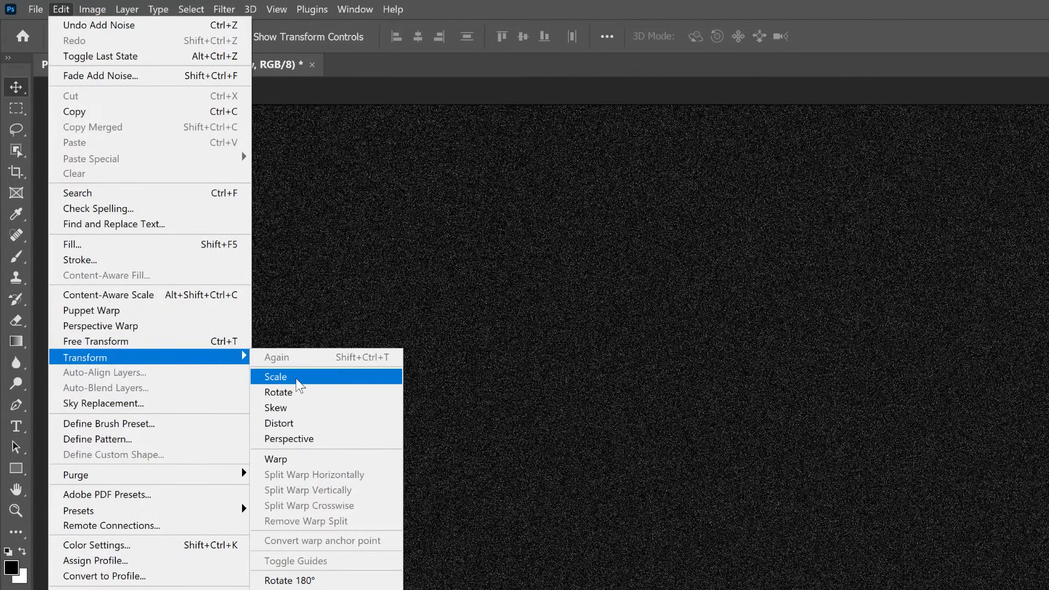
# Scale the Snow layer's noise to 400% width and height and commit
pyautogui.click(299, 379)
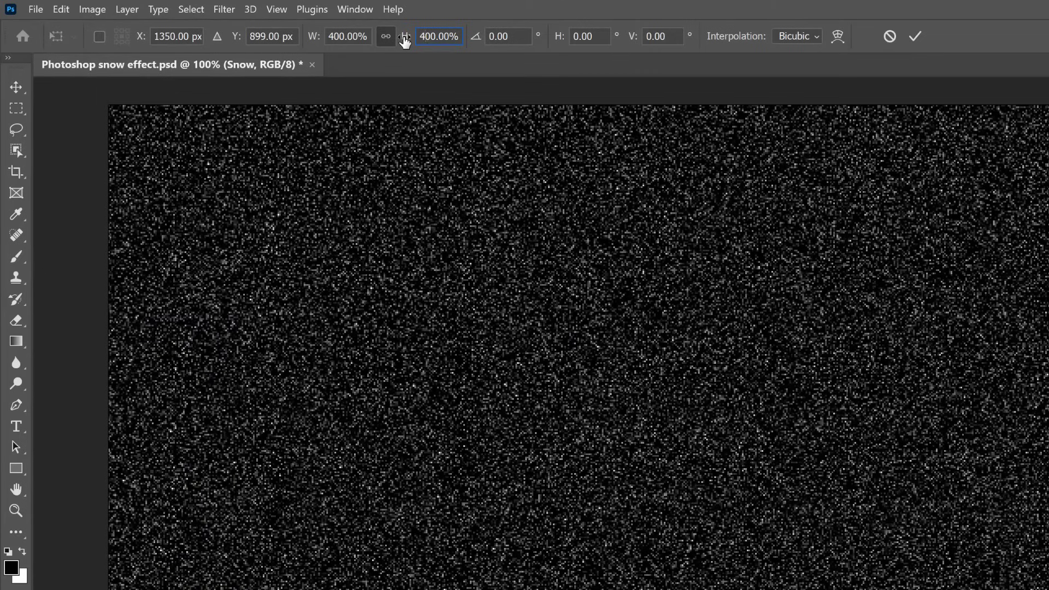
pyautogui.click(916, 36)
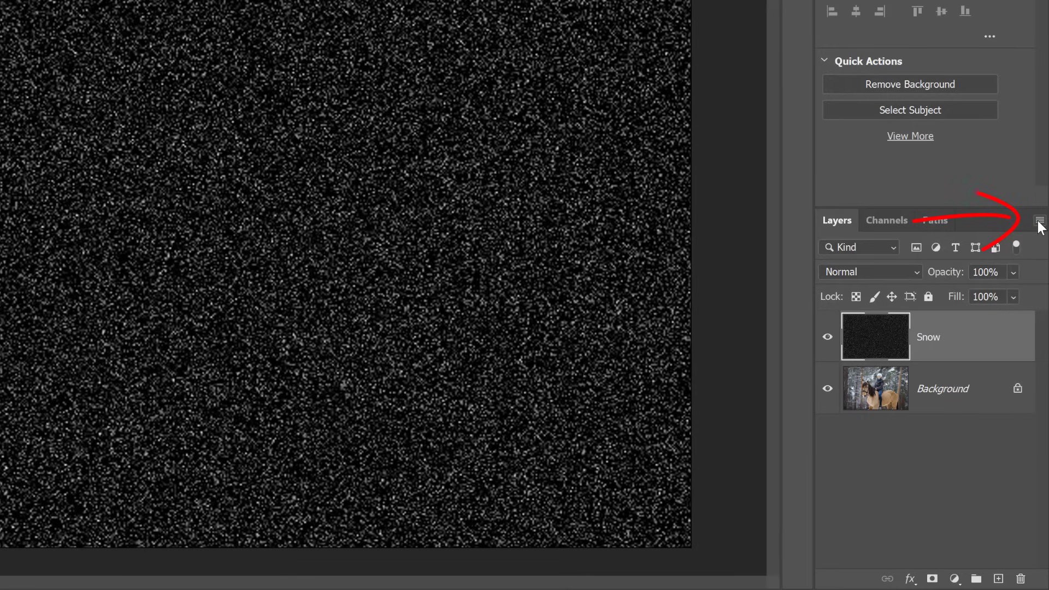
# Convert the Snow layer to a Smart Object from the Layers panel menu
pyautogui.click(1040, 223)
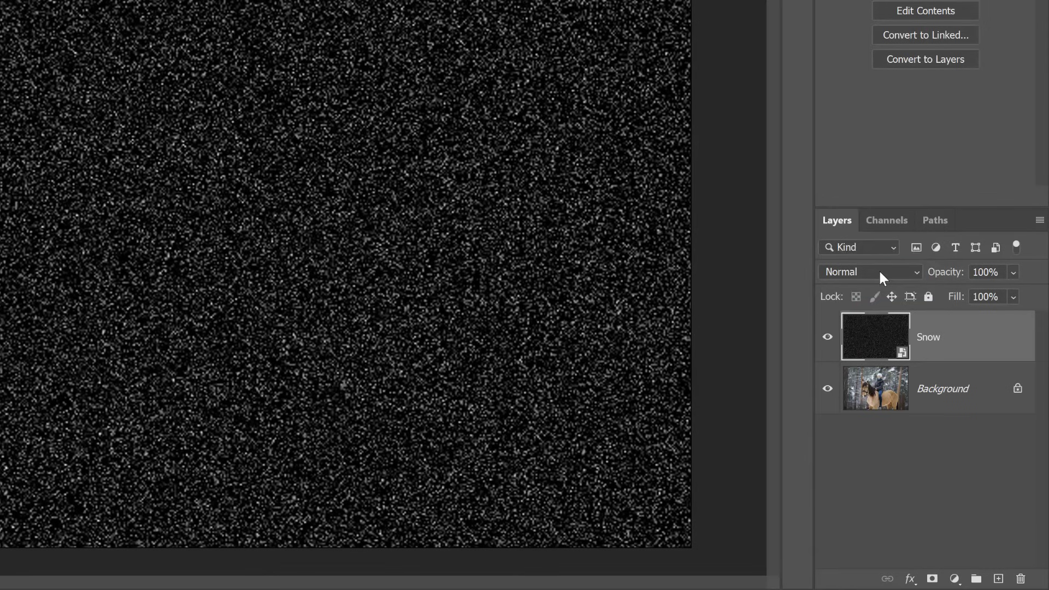
# Change the Snow layer's blend mode from Normal to Screen
pyautogui.click(880, 269)
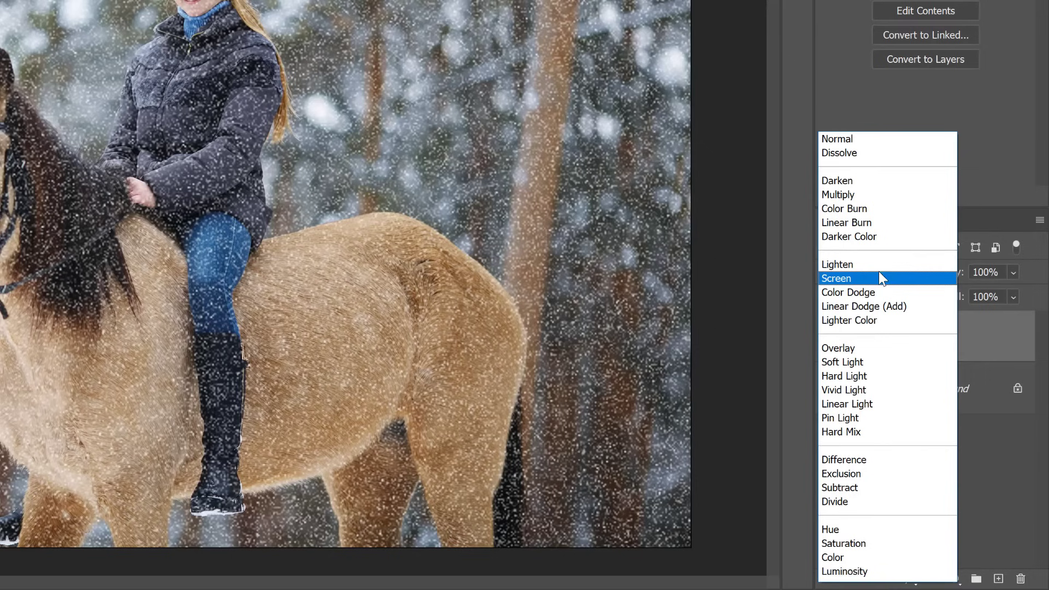
pyautogui.click(869, 277)
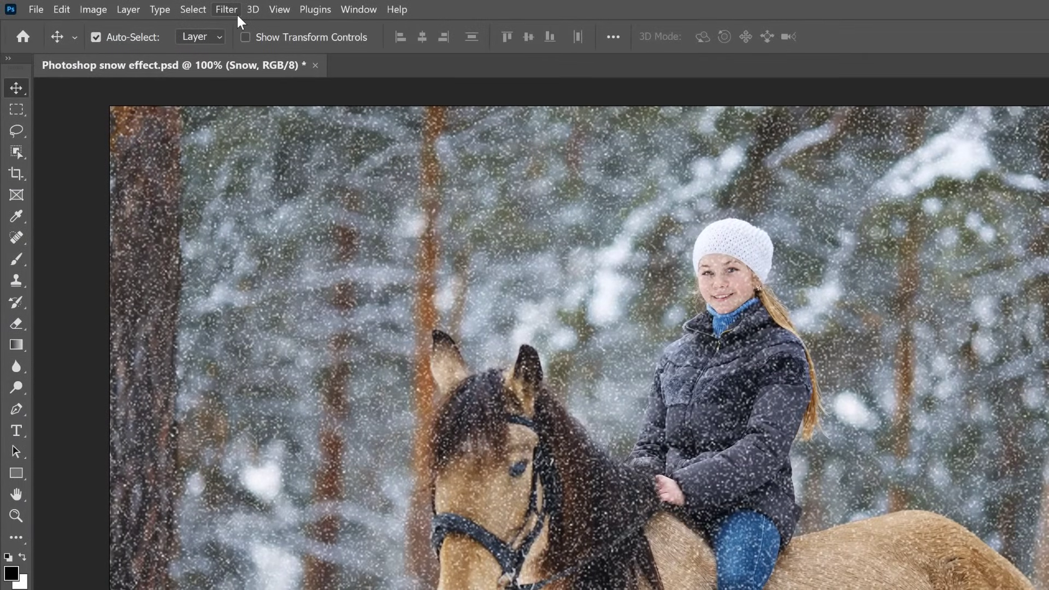
# Apply a Motion Blur smart filter with -65° angle and 10-pixel distance
pyautogui.click(228, 10)
pyautogui.moveTo(246, 201)
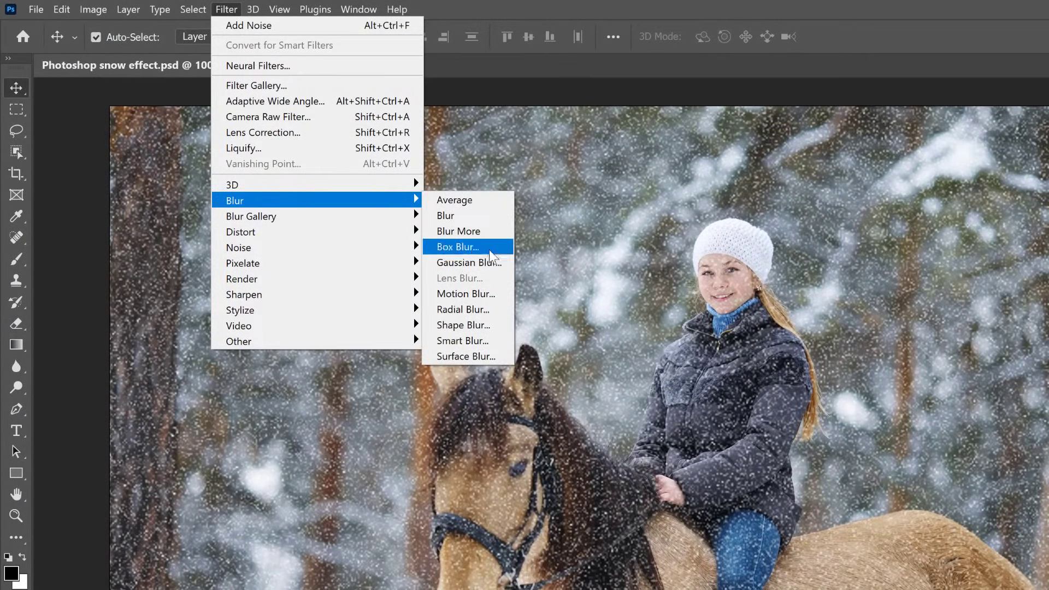
pyautogui.click(503, 293)
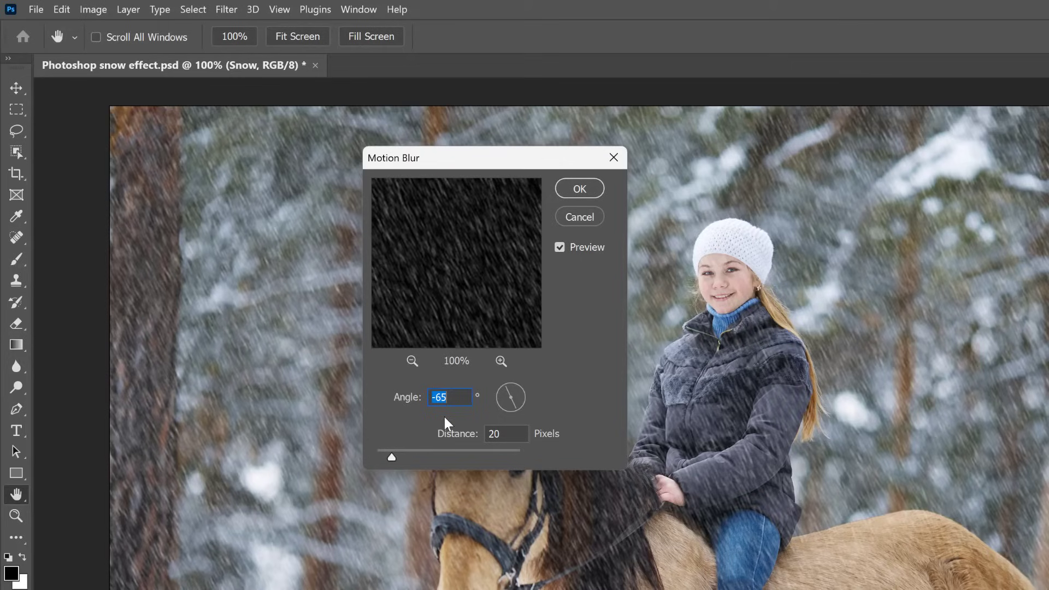
pyautogui.moveTo(512, 405)
pyautogui.mouseDown()
pyautogui.moveTo(501, 393)
pyautogui.moveTo(517, 386)
pyautogui.mouseUp()
pyautogui.write('-')
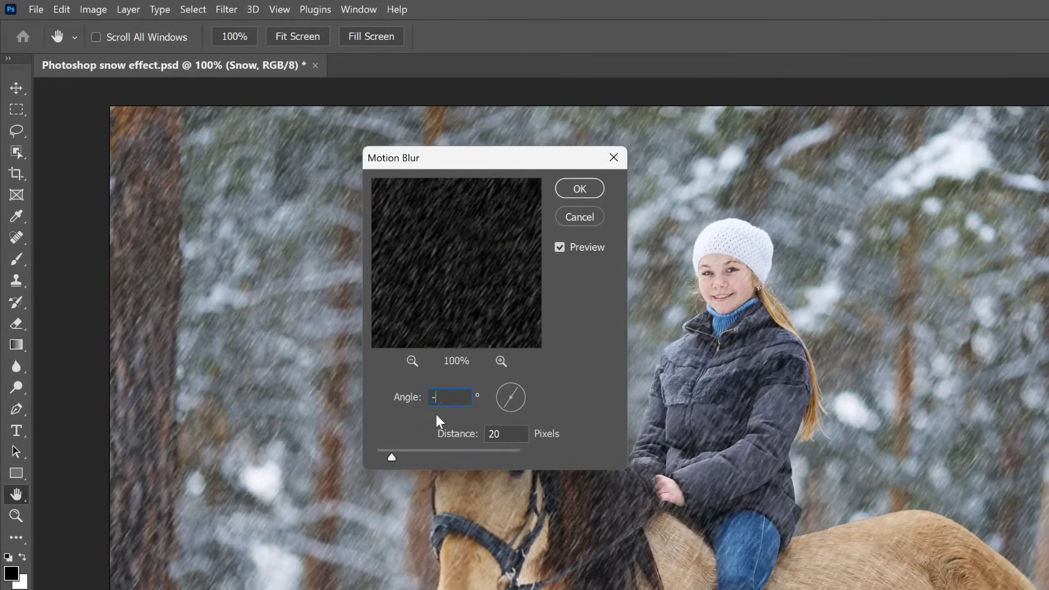
pyautogui.write('65')
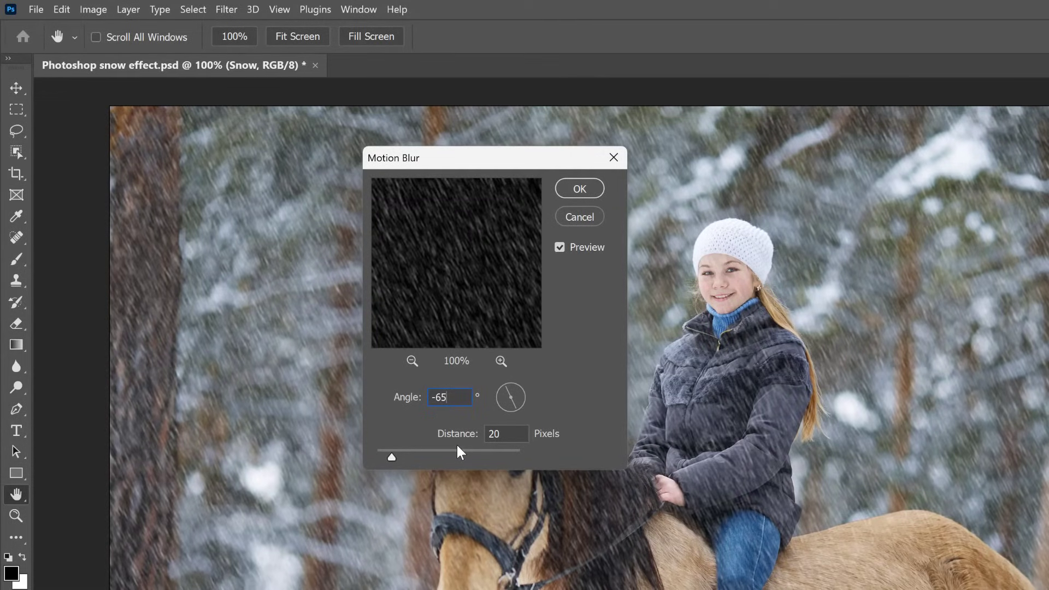
pyautogui.moveTo(393, 456); pyautogui.dragTo(416, 456)
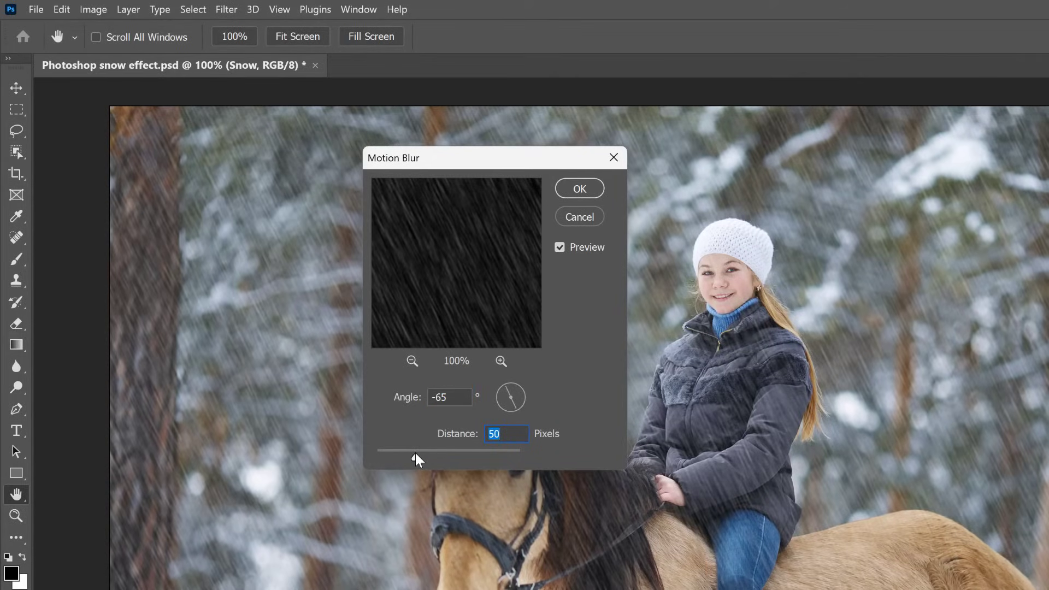
pyautogui.moveTo(415, 456); pyautogui.dragTo(385, 456)
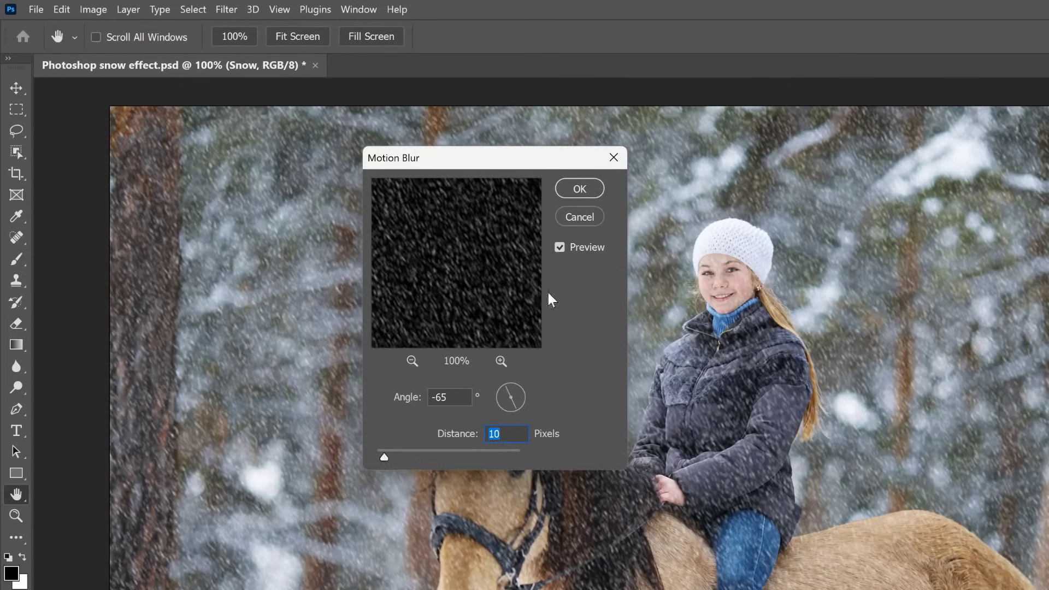
pyautogui.click(580, 189)
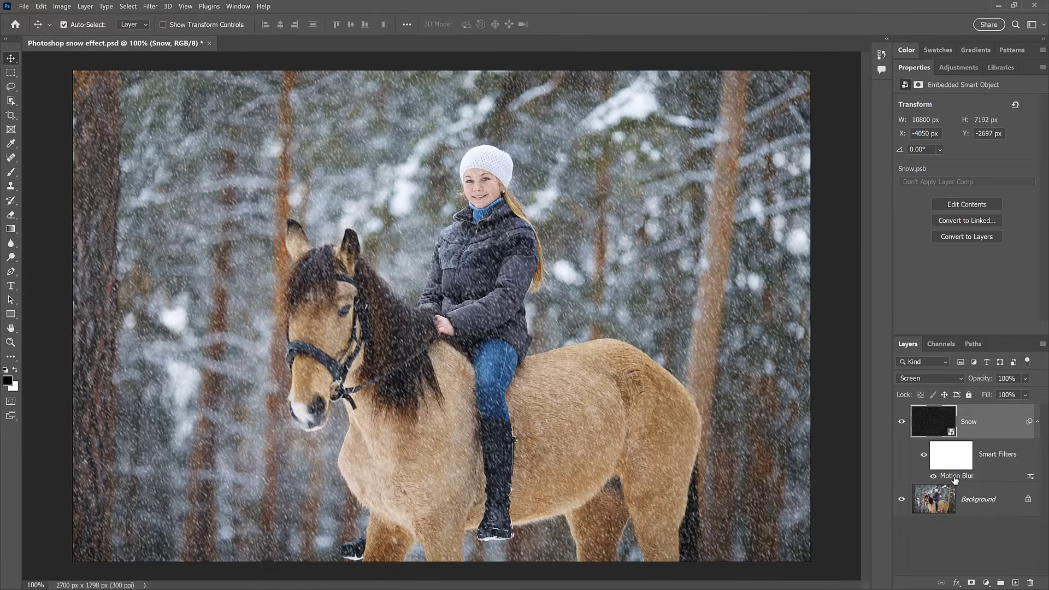
pyautogui.doubleClick(956, 477)
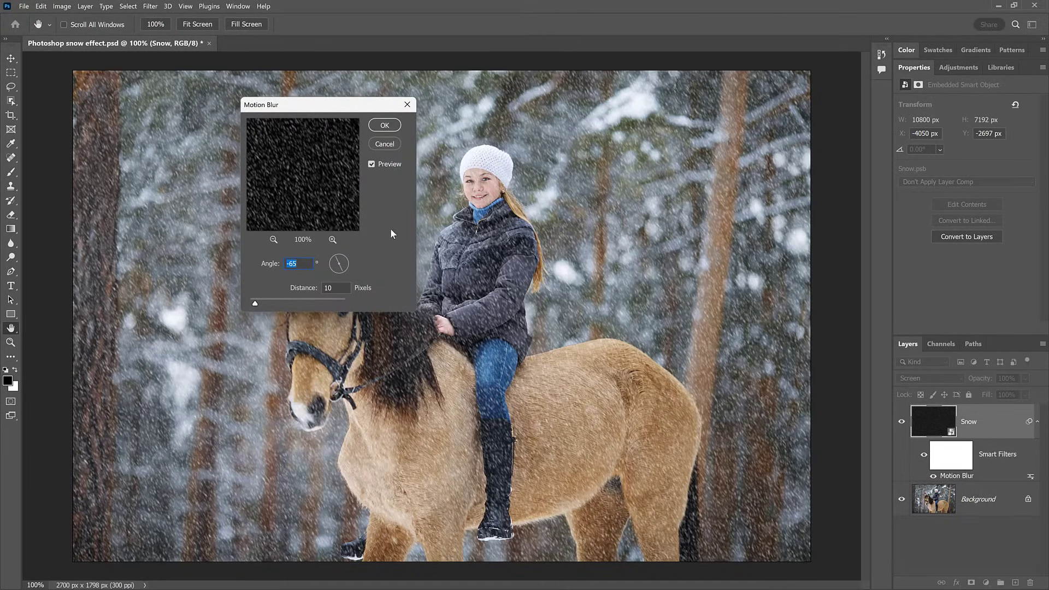
pyautogui.click(396, 146)
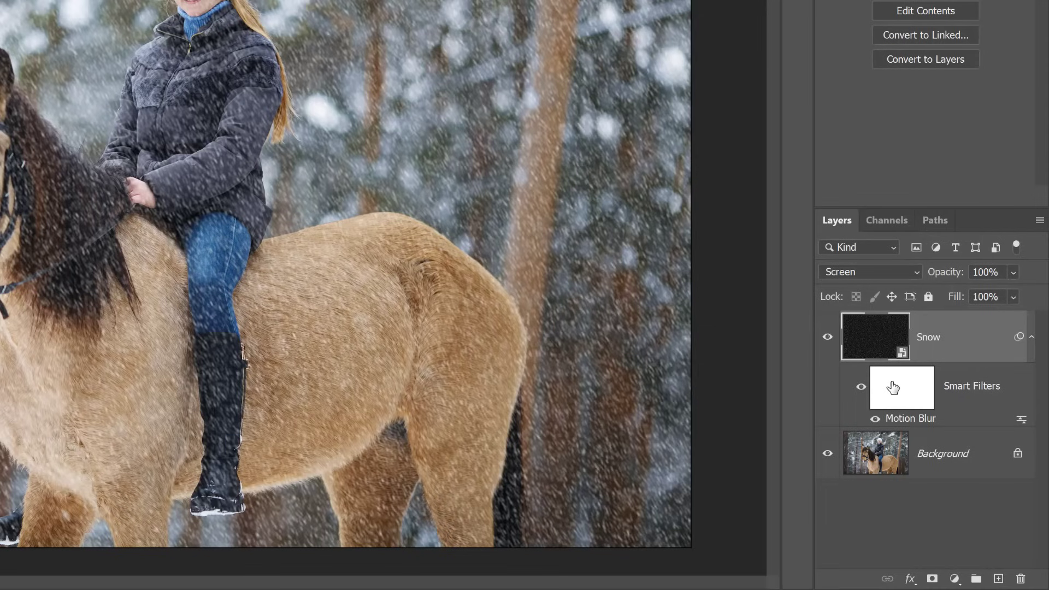
# Delete the filter mask from the Snow layer's smart filters
pyautogui.rightClick(893, 387)
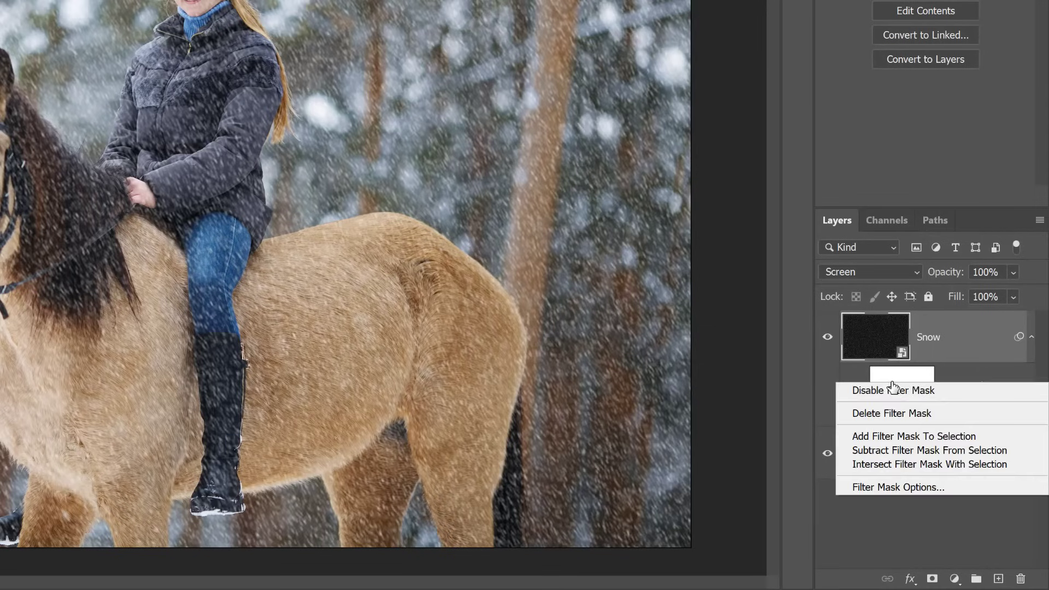
pyautogui.click(943, 413)
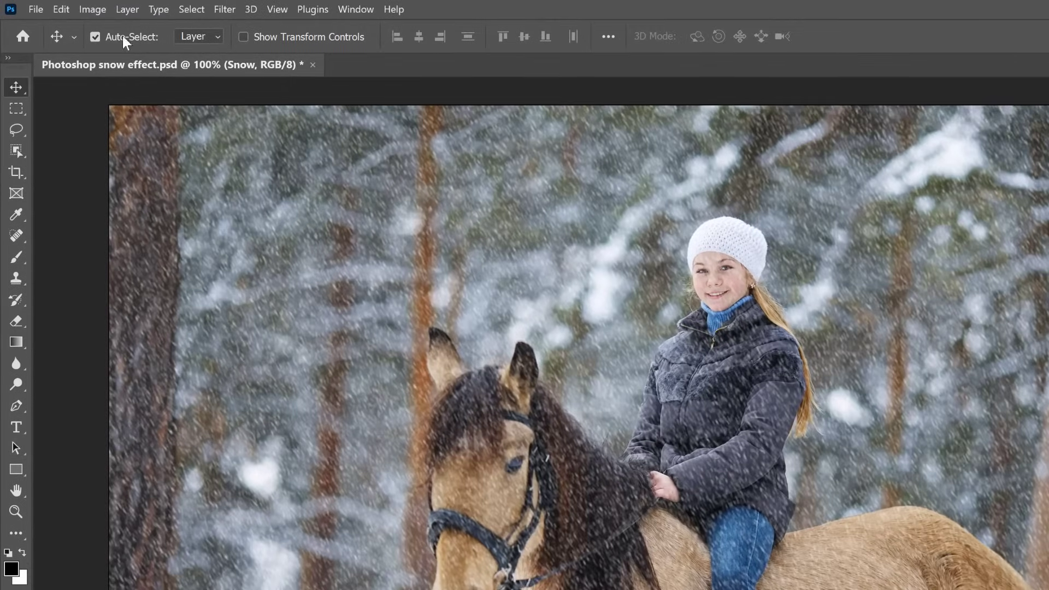
# Apply Levels to the Snow layer with black input 25 and white input 184
pyautogui.click(104, 12)
pyautogui.moveTo(157, 46)
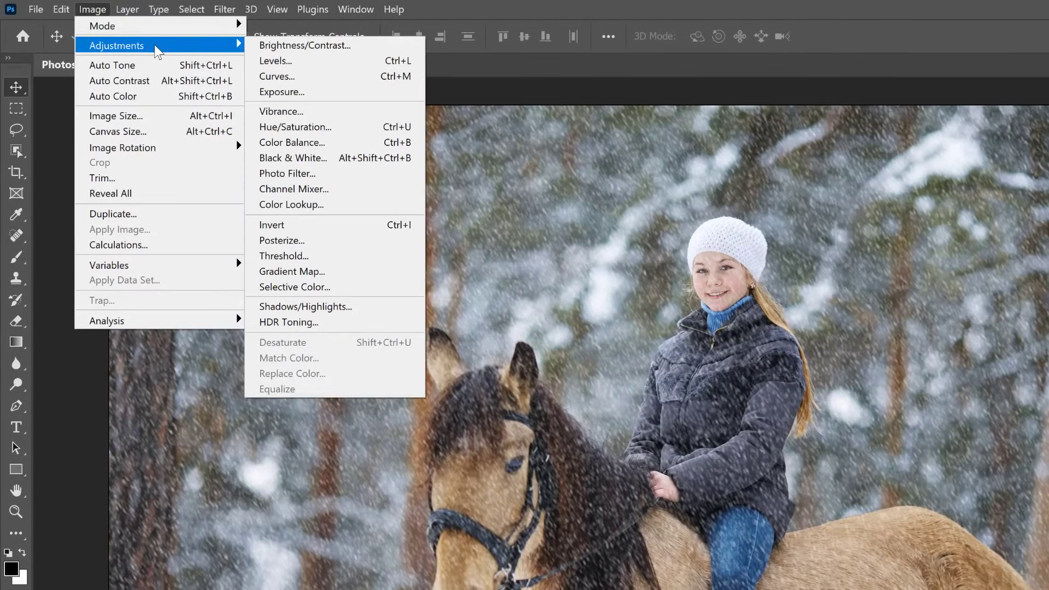
pyautogui.click(302, 61)
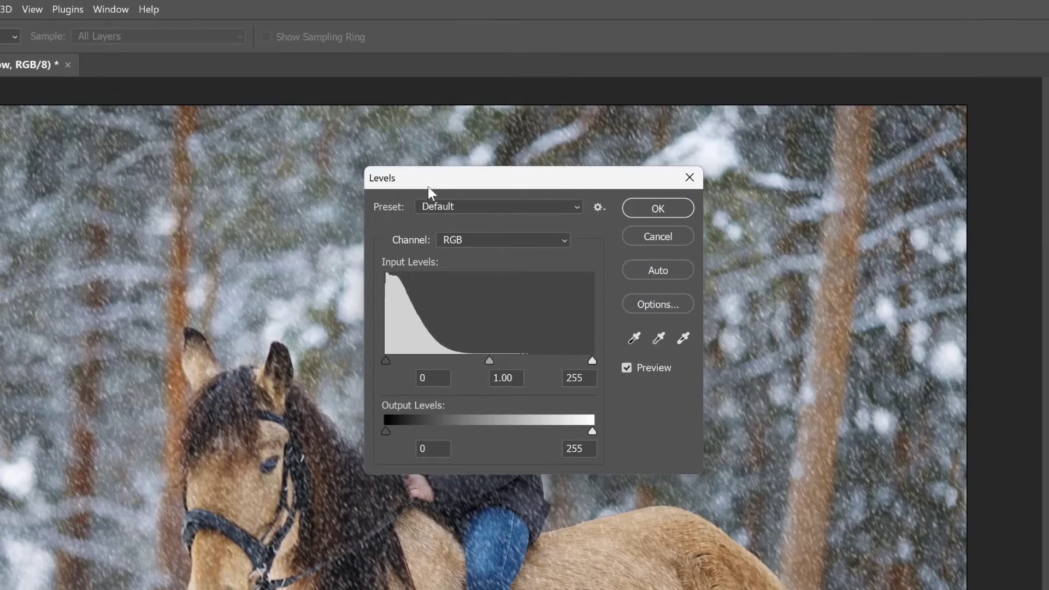
pyautogui.moveTo(431, 184)
pyautogui.mouseDown()
pyautogui.moveTo(563, 216)
pyautogui.moveTo(642, 201)
pyautogui.mouseUp()
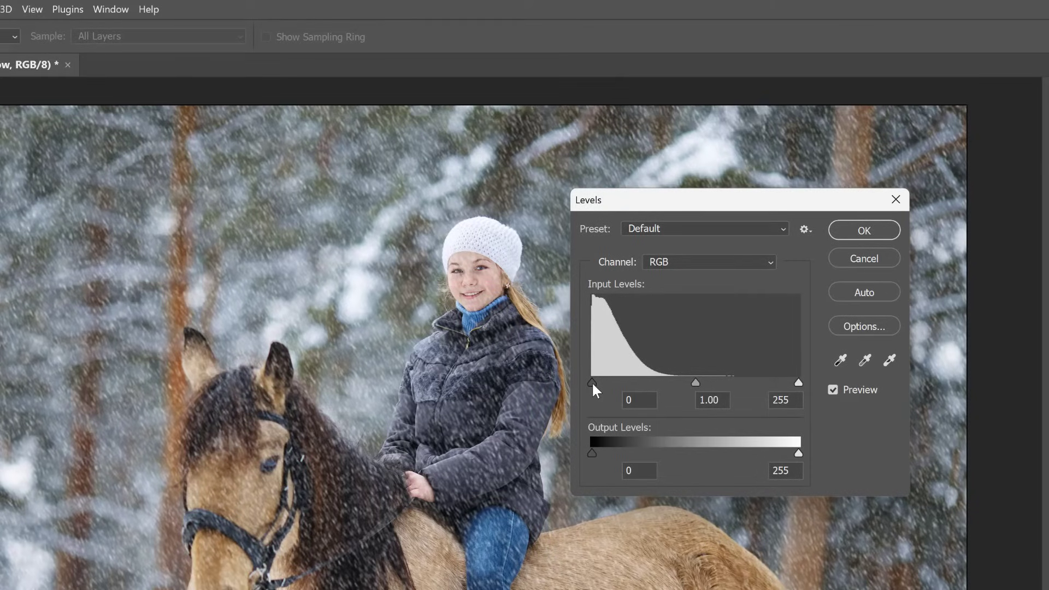
pyautogui.moveTo(592, 381); pyautogui.dragTo(644, 378)
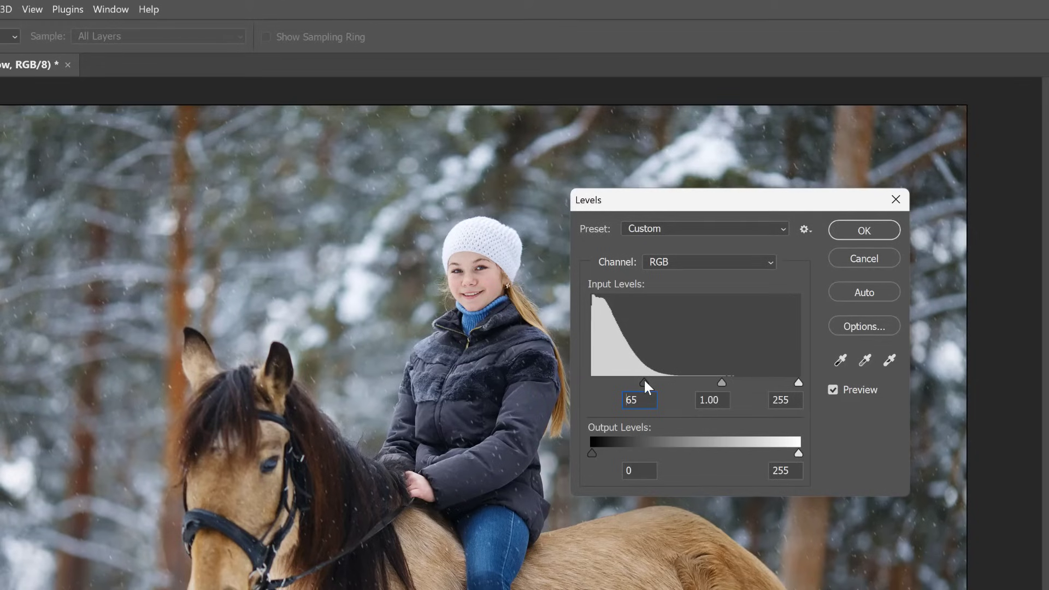
pyautogui.moveTo(643, 378); pyautogui.dragTo(612, 379)
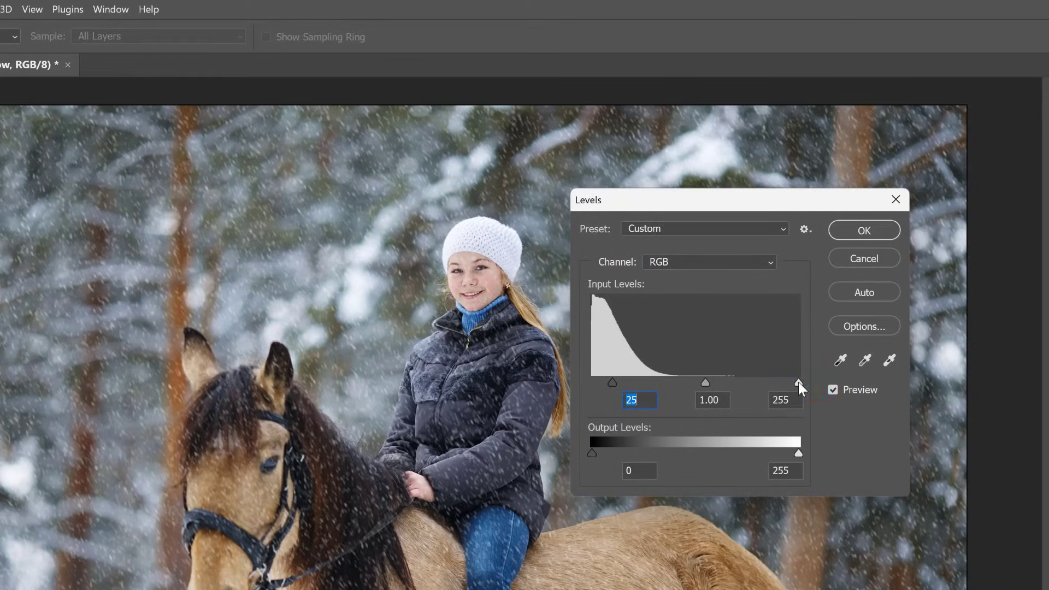
pyautogui.moveTo(798, 382); pyautogui.dragTo(743, 380)
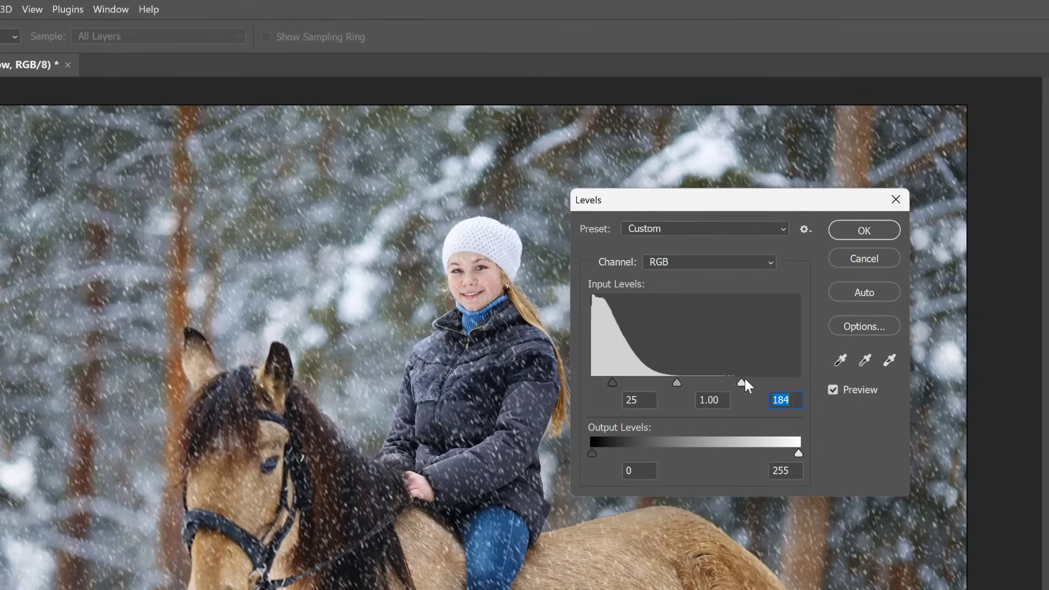
pyautogui.click(878, 230)
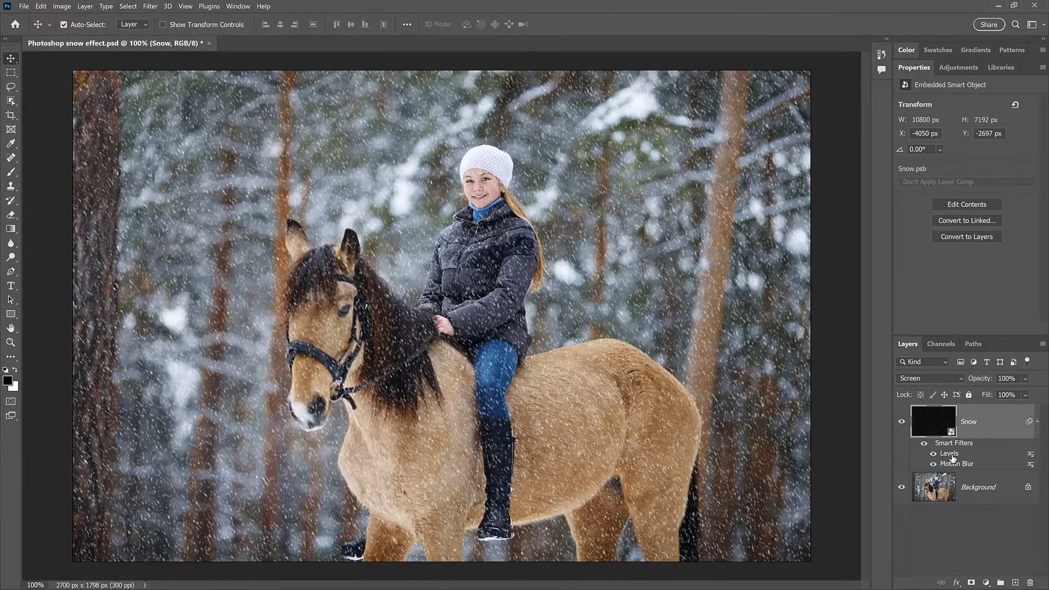
# Reopen the Levels smart filter and change the black input to 30
pyautogui.doubleClick(950, 453)
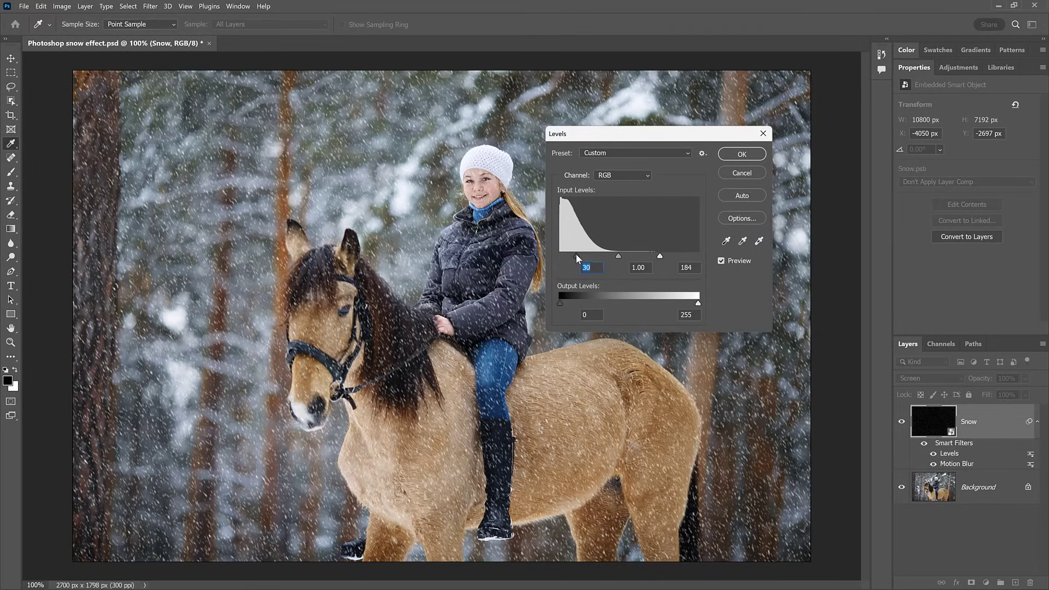
pyautogui.click(743, 155)
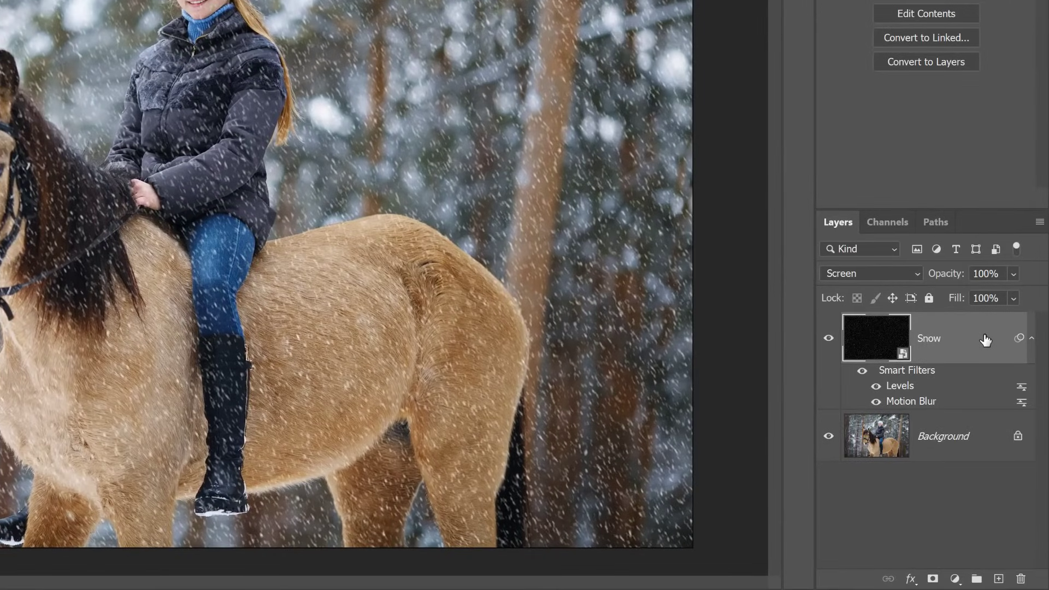
# Duplicate the Snow layer into Snow copy, keeping its Levels and Motion Blur filters
pyautogui.moveTo(987, 340); pyautogui.dragTo(1000, 581)
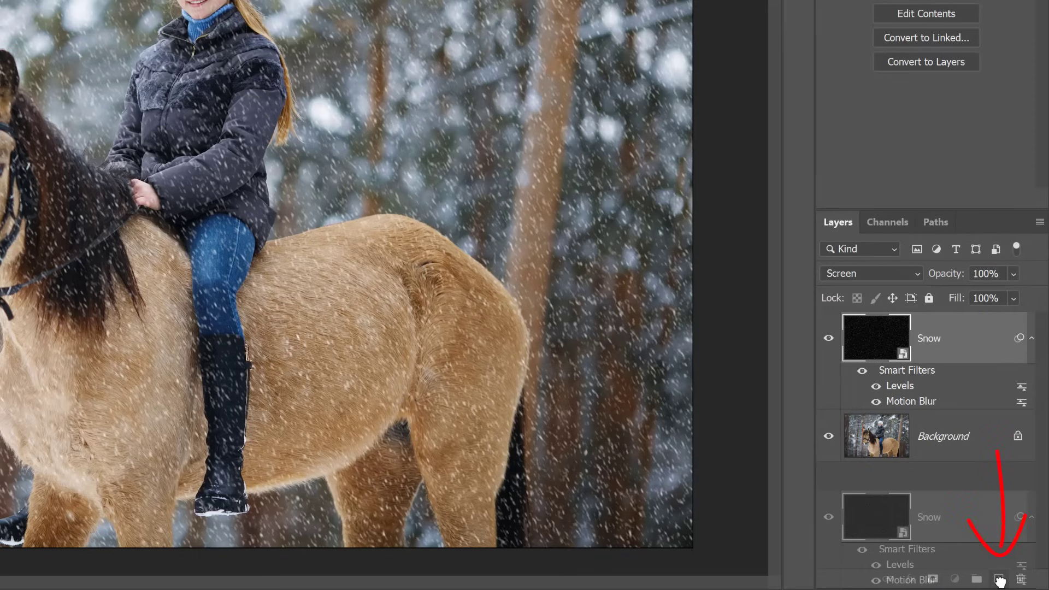
pyautogui.moveTo(1001, 582); pyautogui.dragTo(1001, 581)
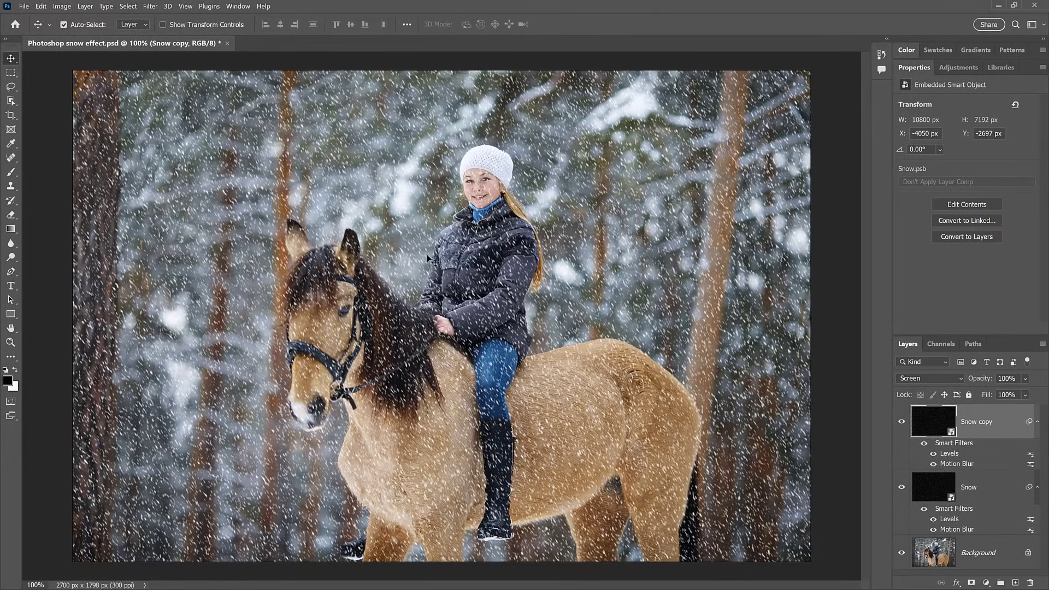
pyautogui.click(41, 7)
pyautogui.moveTo(57, 240)
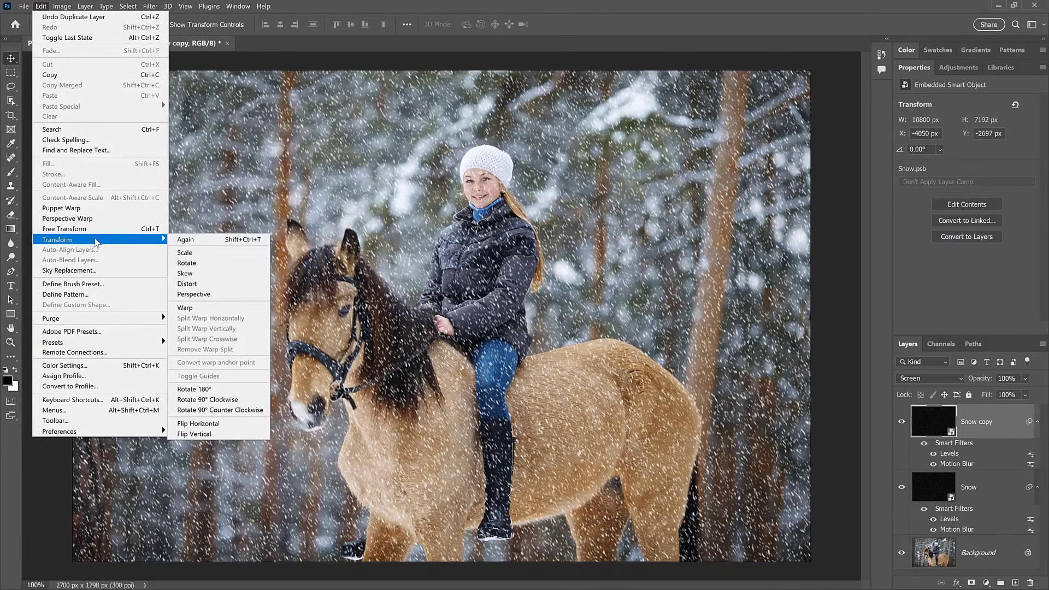
# Rotate the Snow copy layer 180° so its flakes scatter differently from Snow
pyautogui.click(218, 391)
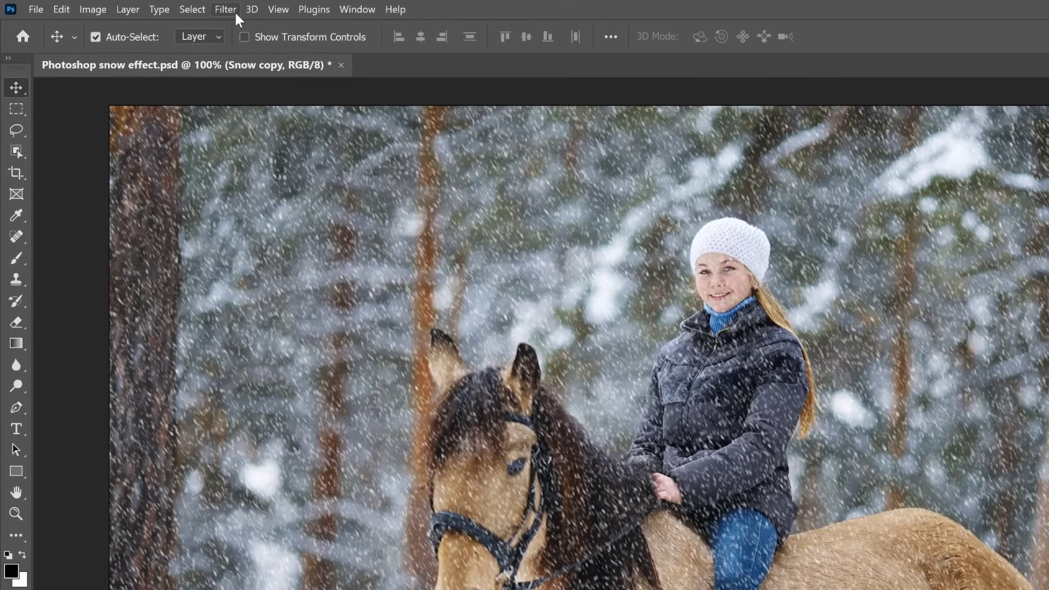
pyautogui.click(225, 8)
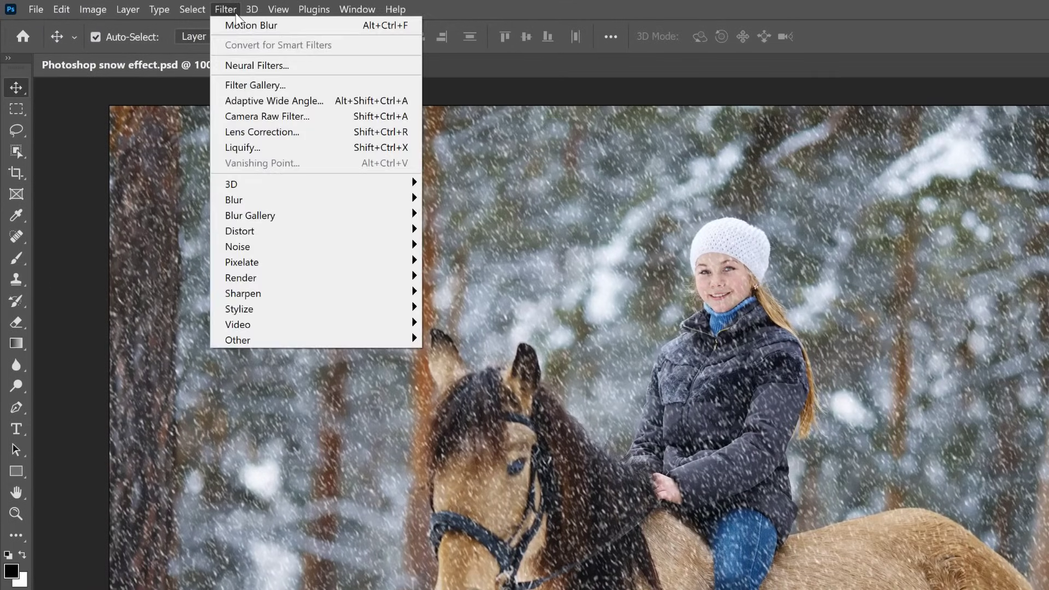
pyautogui.moveTo(242, 262)
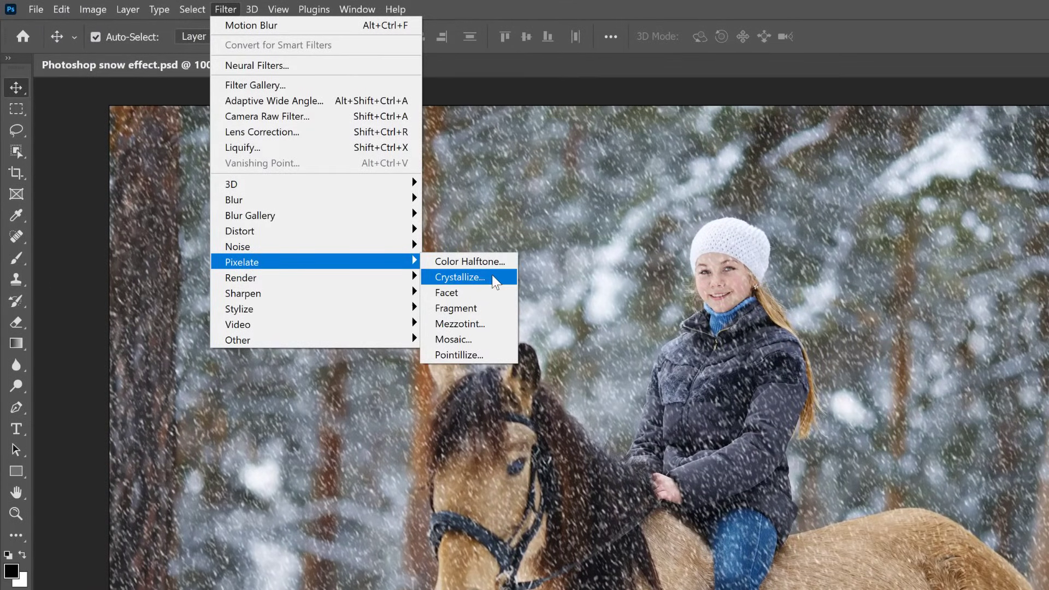
# Add a Crystallize filter with cell size 15 to Snow copy, then reopen and cancel it
pyautogui.click(494, 282)
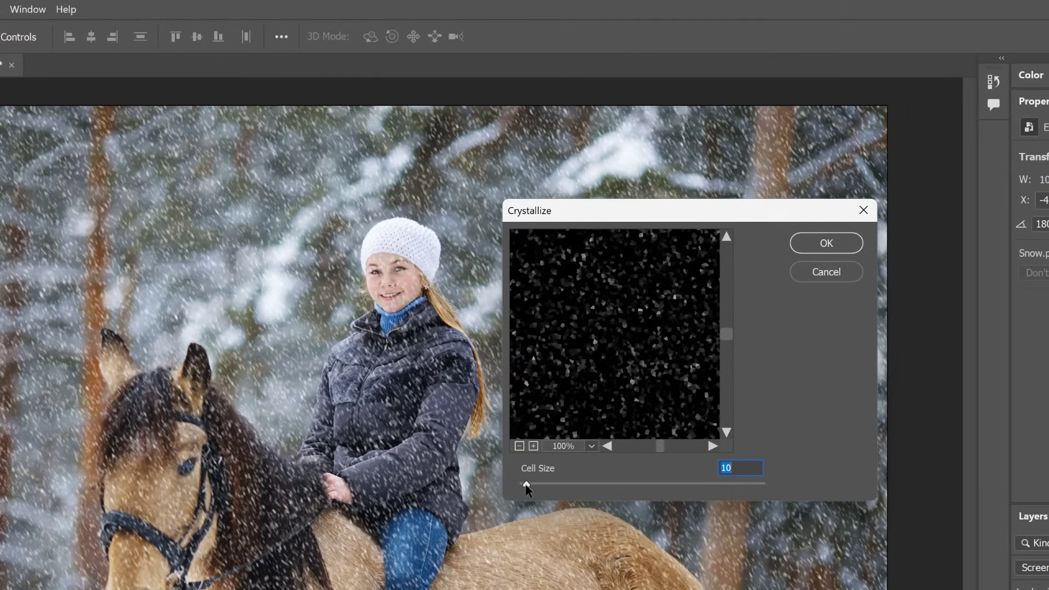
pyautogui.moveTo(527, 485); pyautogui.dragTo(532, 484)
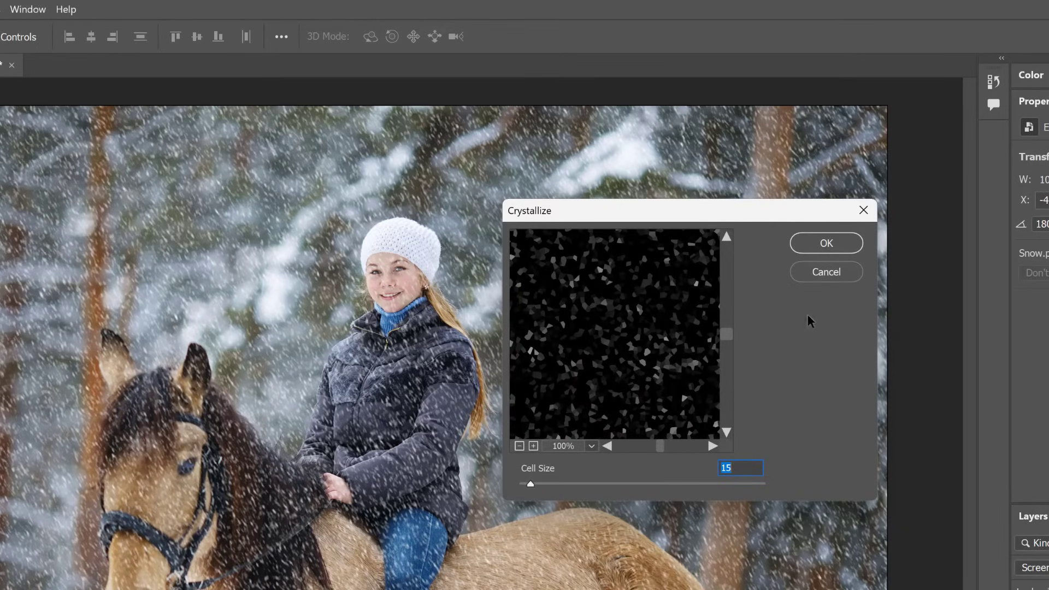
pyautogui.click(844, 242)
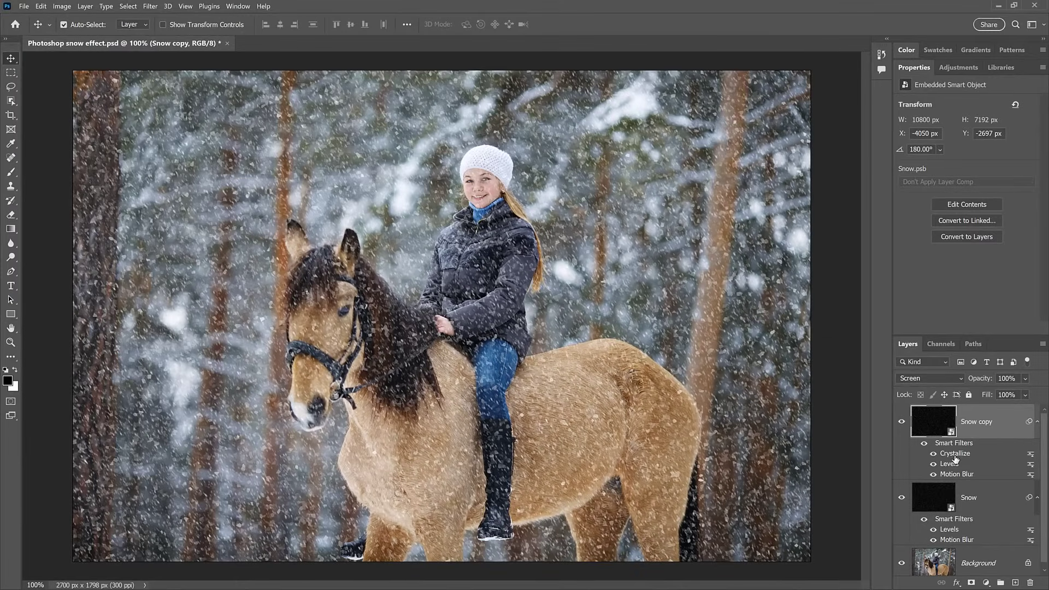
pyautogui.doubleClick(912, 398)
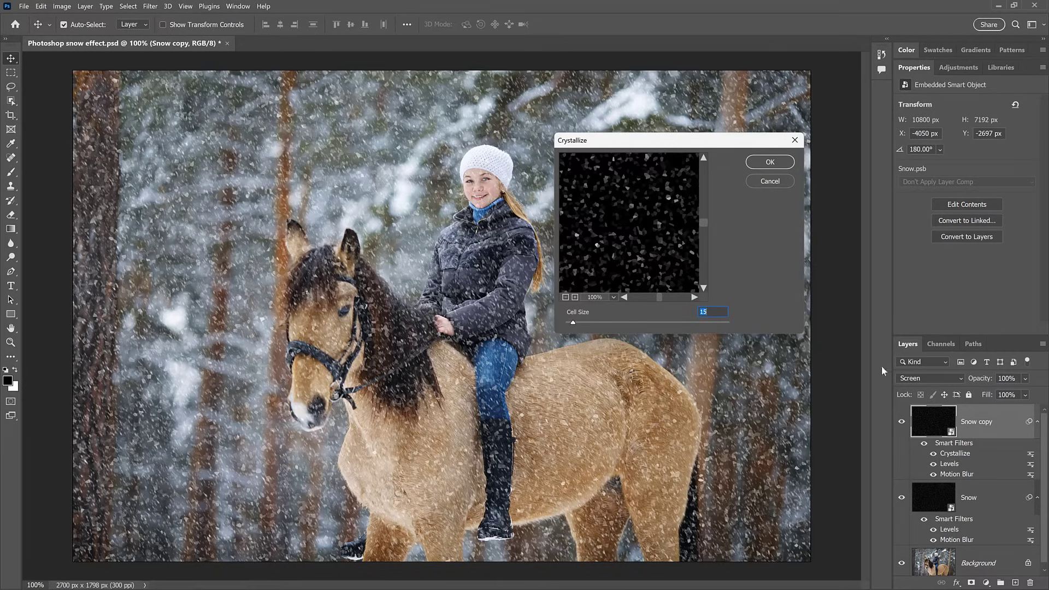
pyautogui.click(785, 184)
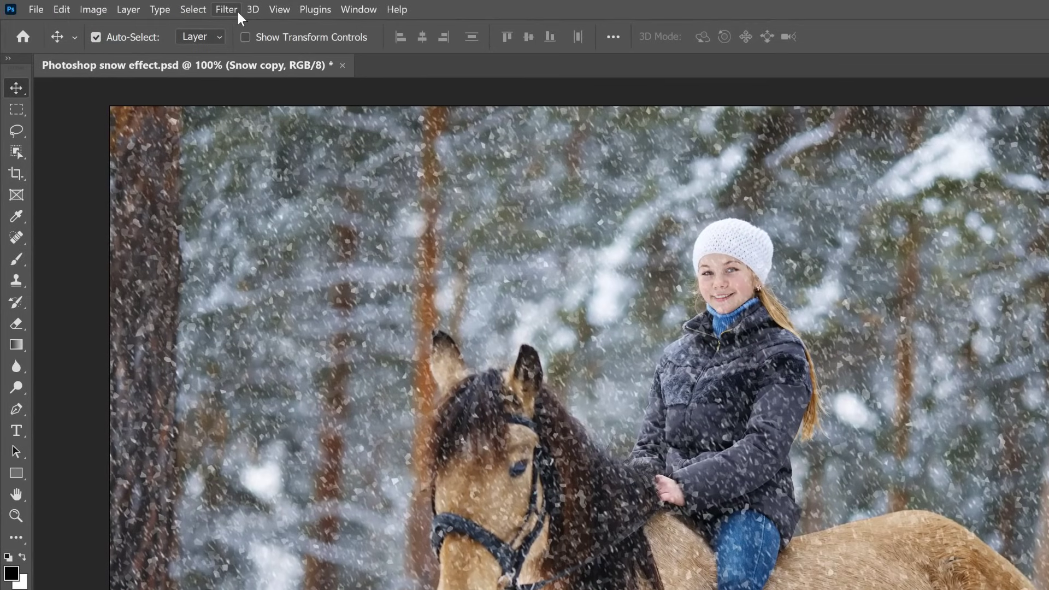
pyautogui.click(227, 9)
pyautogui.moveTo(239, 200)
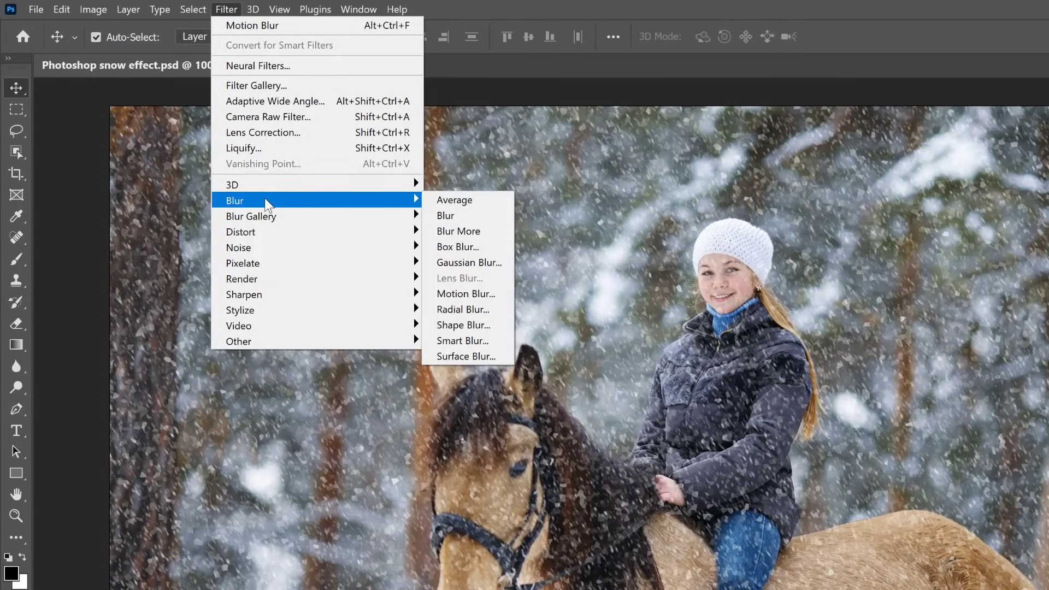
# Streak Snow copy's crystal flakes with a Motion Blur at -65° and 20 pixels
pyautogui.click(500, 294)
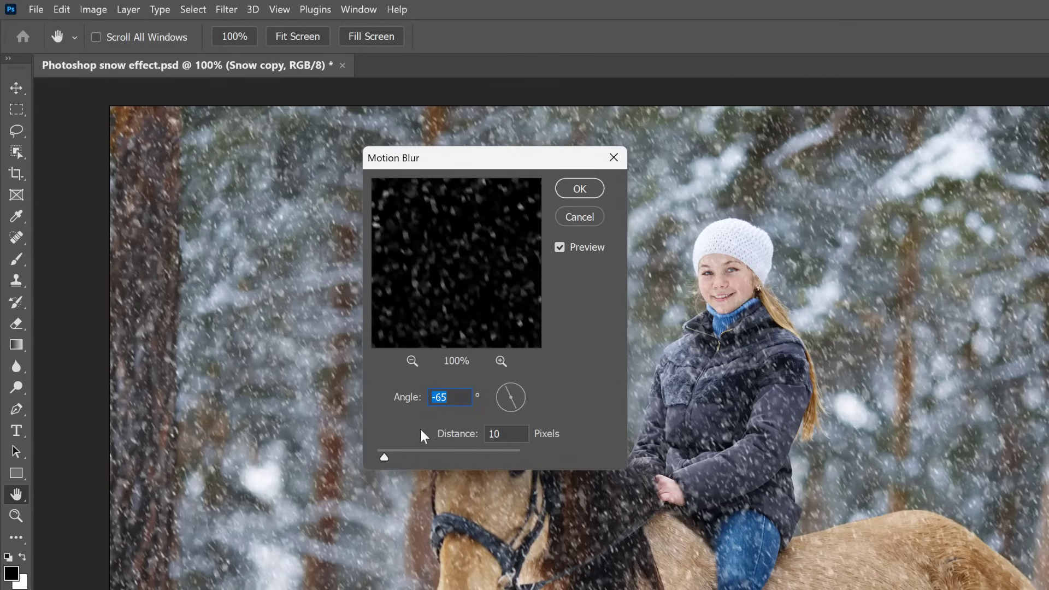
pyautogui.moveTo(385, 456); pyautogui.dragTo(392, 455)
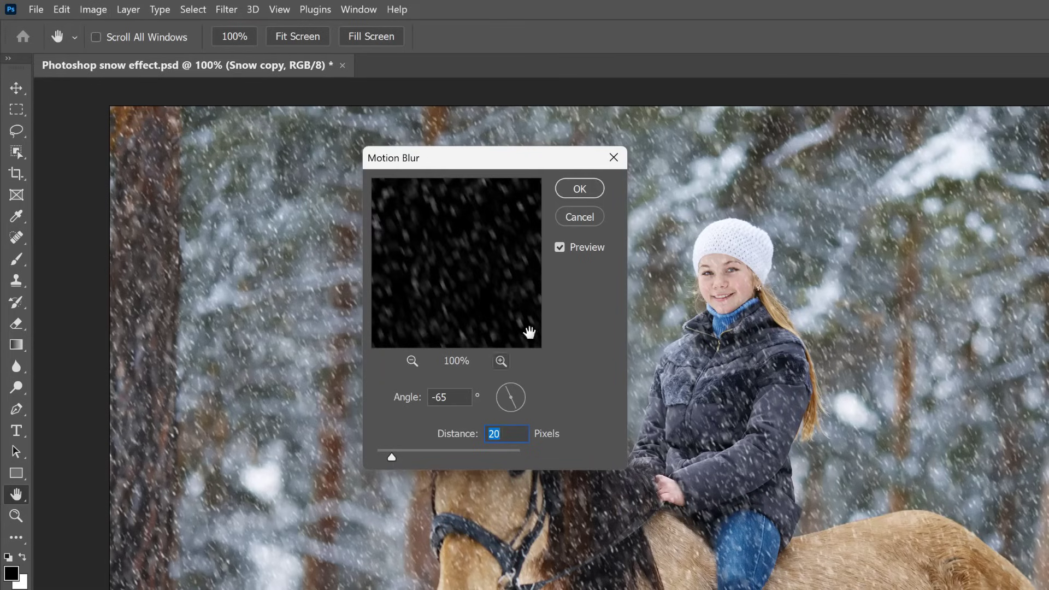
pyautogui.click(595, 192)
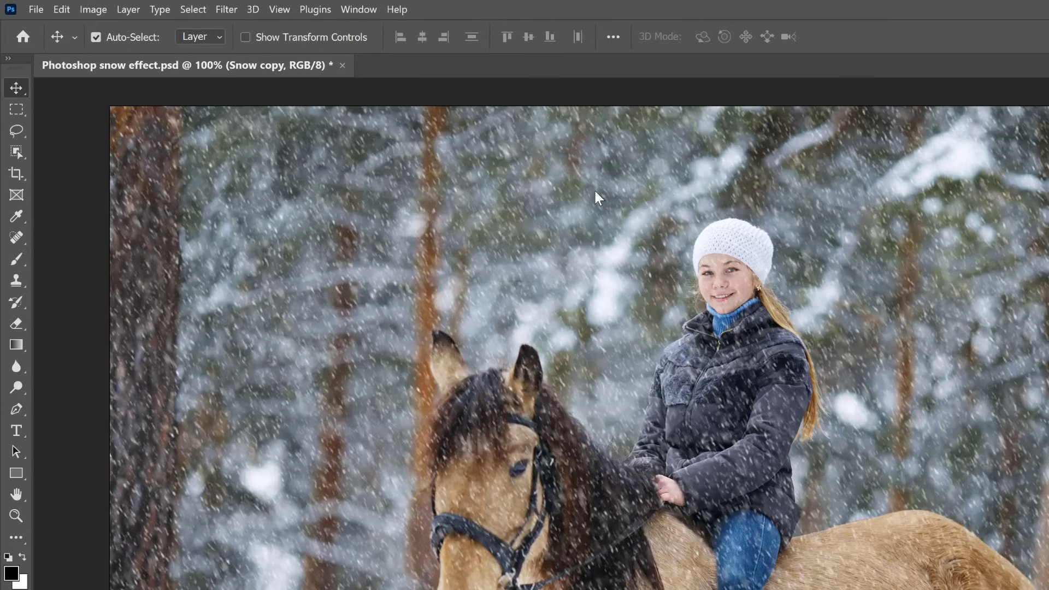
# Apply Levels to Snow copy with black input 20 and white input 190
pyautogui.click(105, 12)
pyautogui.moveTo(117, 46)
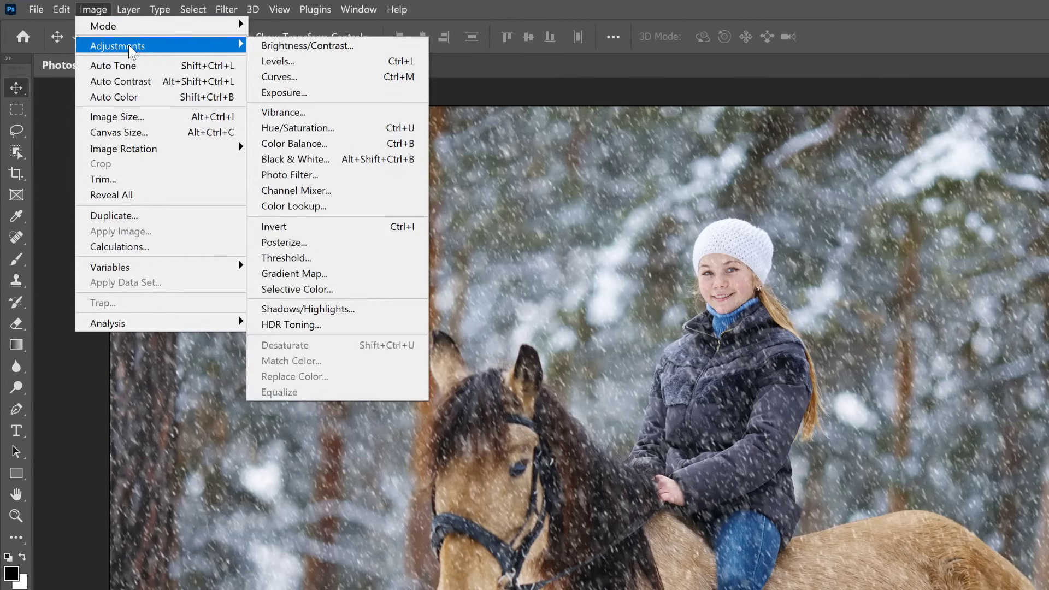
pyautogui.click(309, 61)
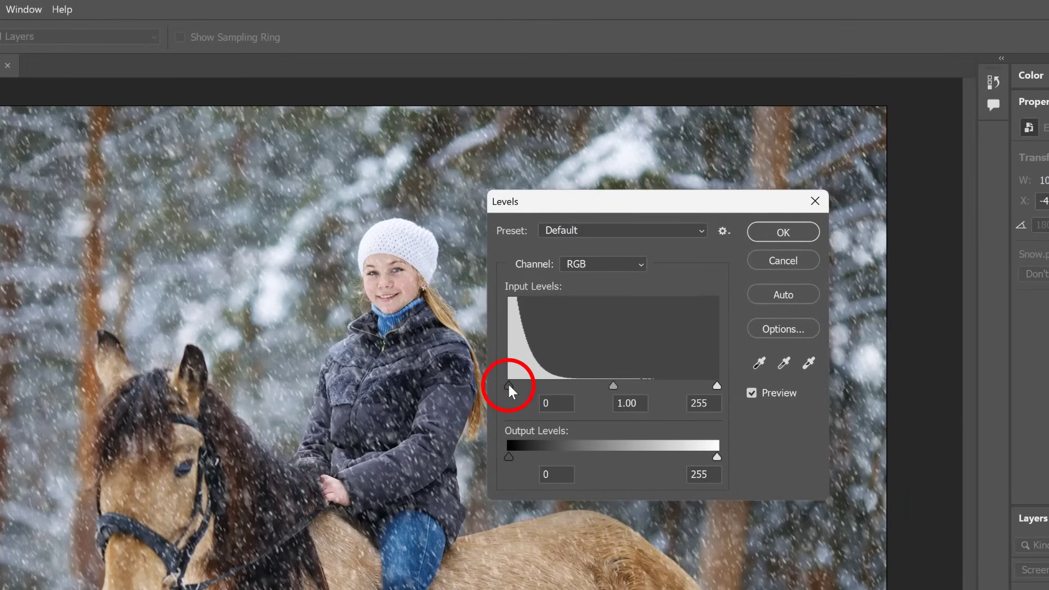
pyautogui.moveTo(508, 386); pyautogui.dragTo(528, 385)
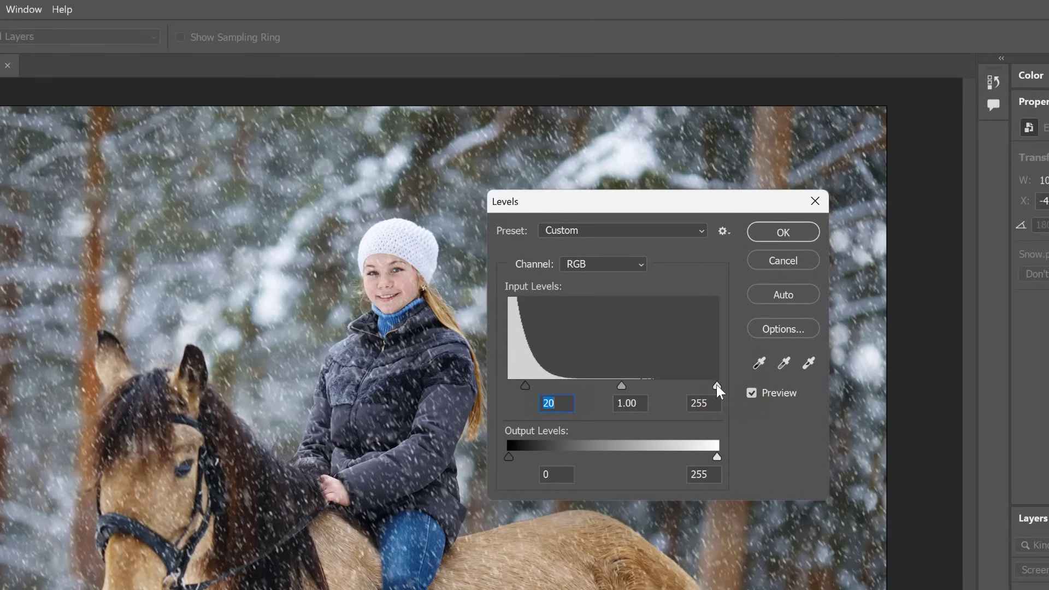
pyautogui.moveTo(717, 385); pyautogui.dragTo(665, 384)
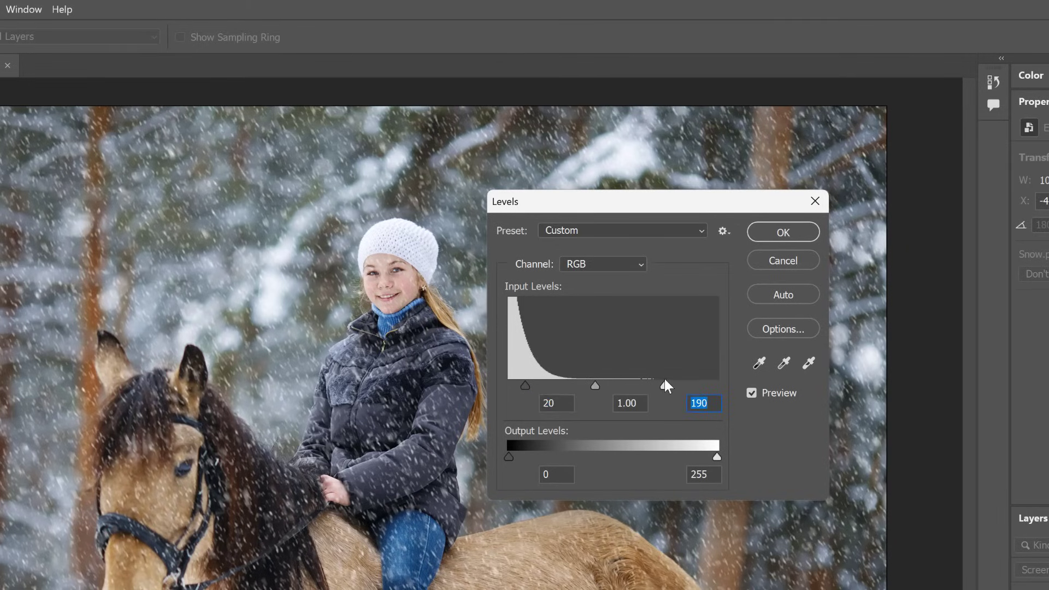
pyautogui.click(797, 232)
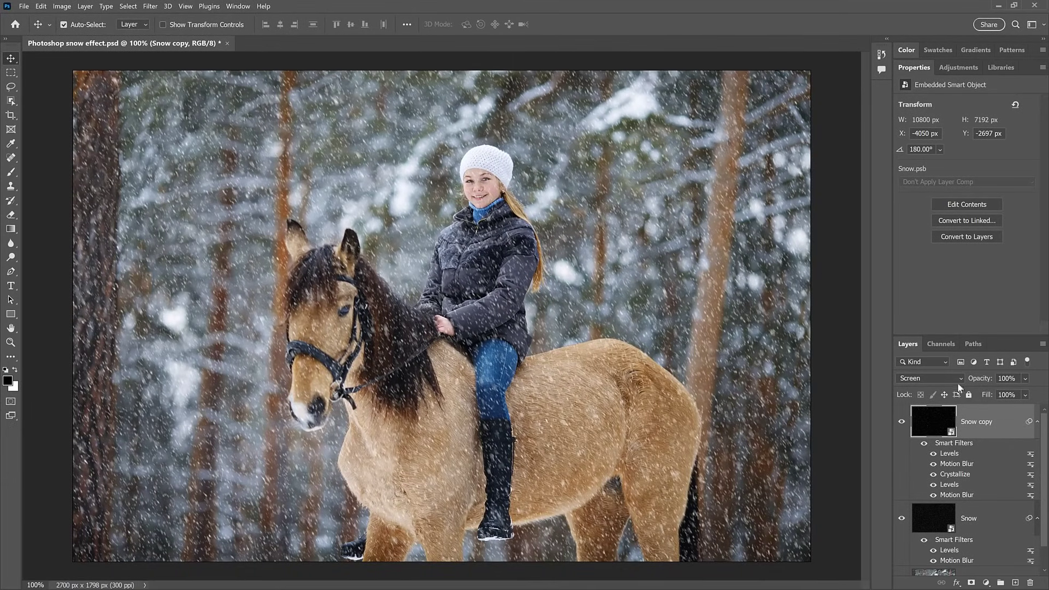
# Collapse both snow layers' filter lists and toggle both layers off and on to compare
pyautogui.click(1037, 424)
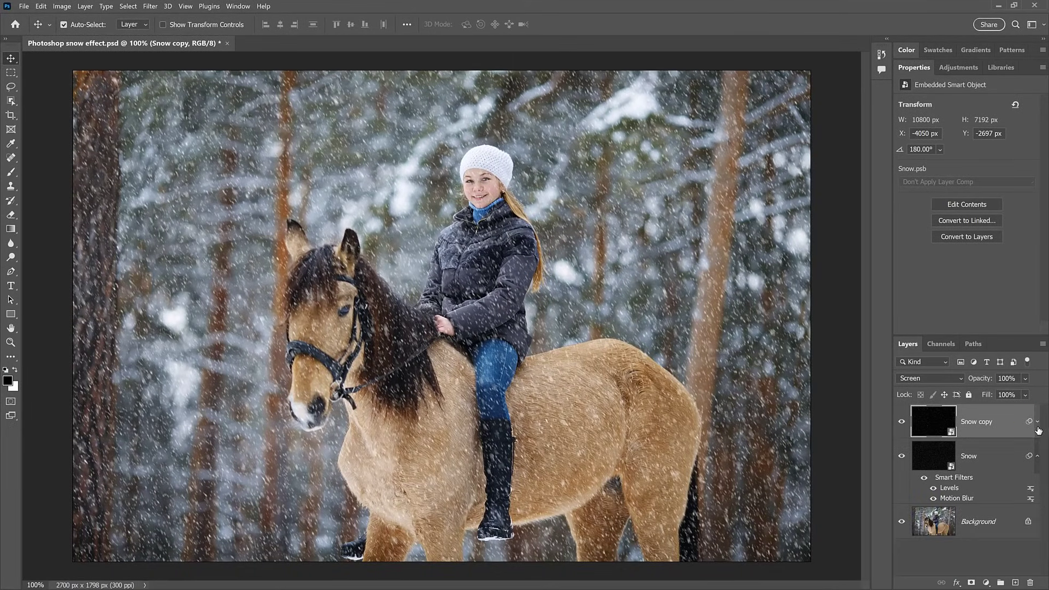
pyautogui.click(1038, 458)
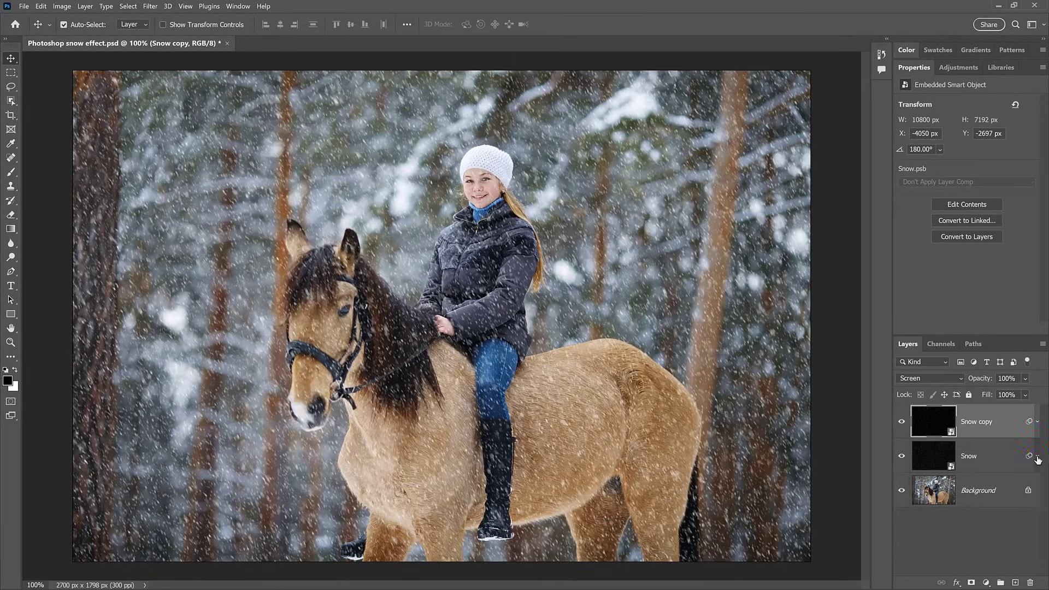
pyautogui.click(902, 458)
pyautogui.click(903, 423)
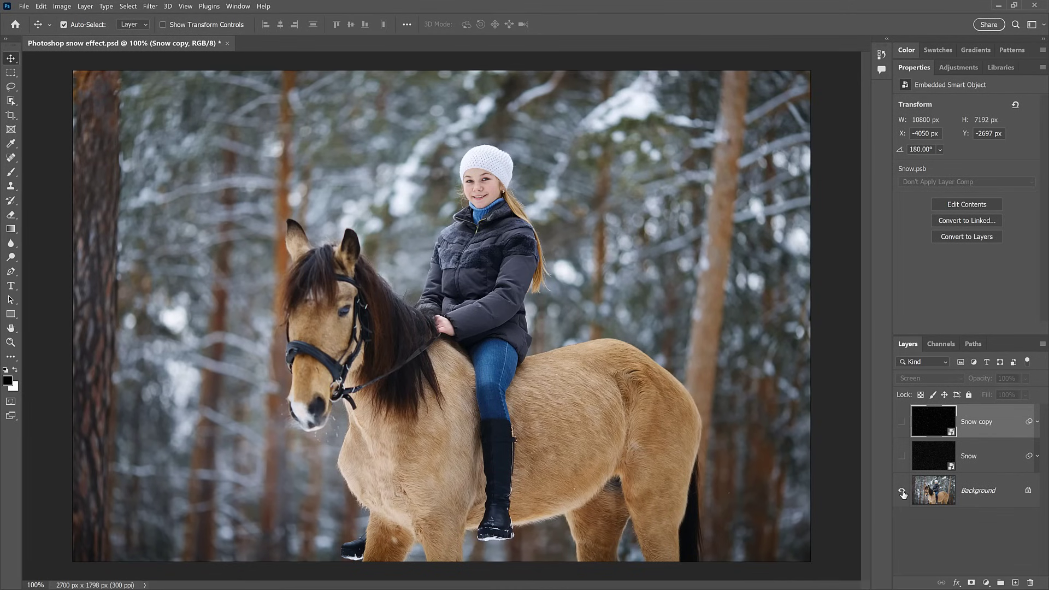
pyautogui.click(903, 458)
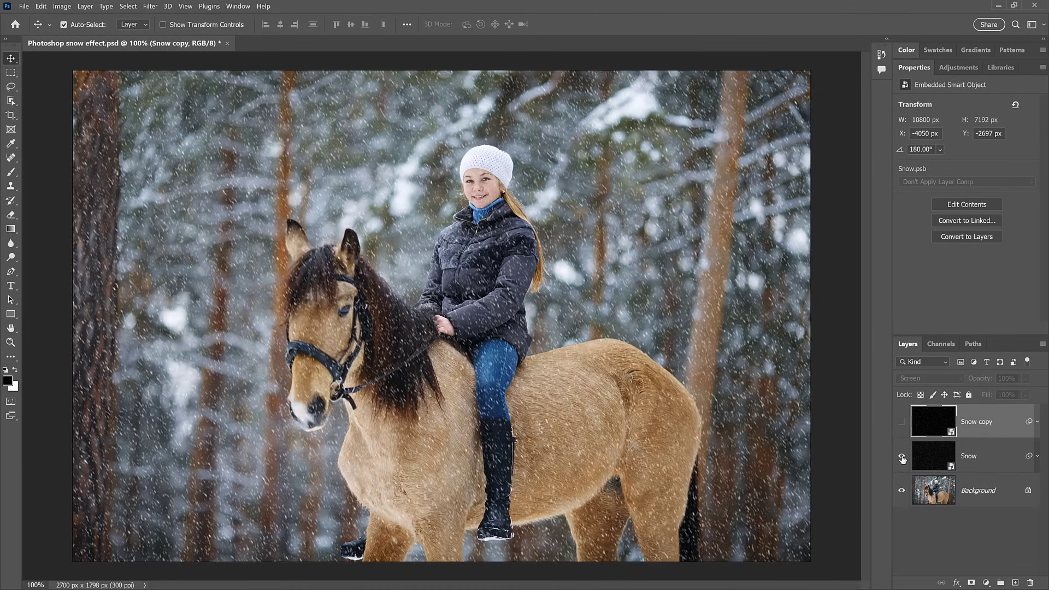
pyautogui.click(903, 423)
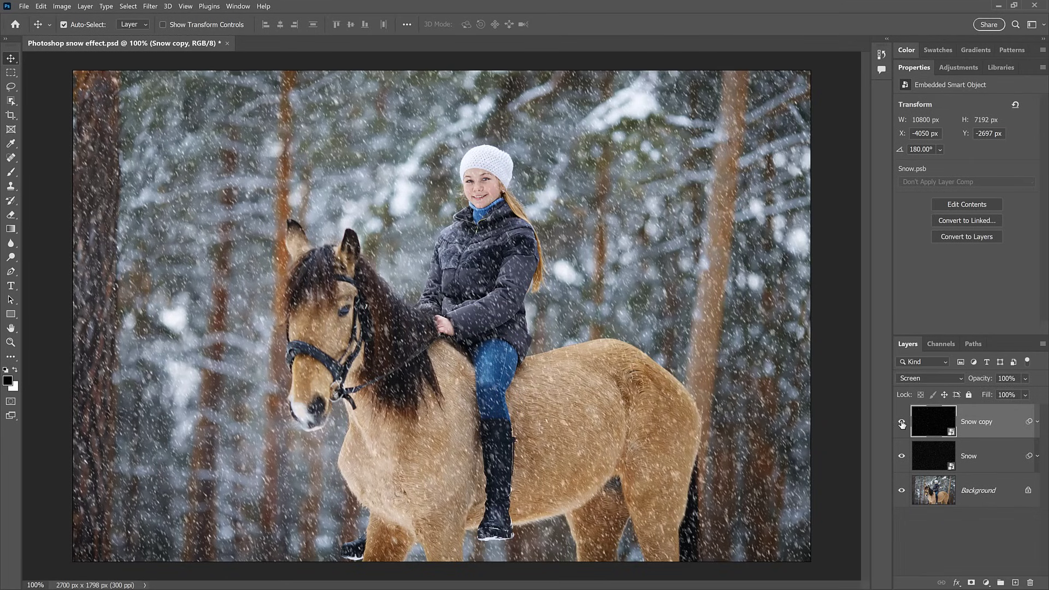